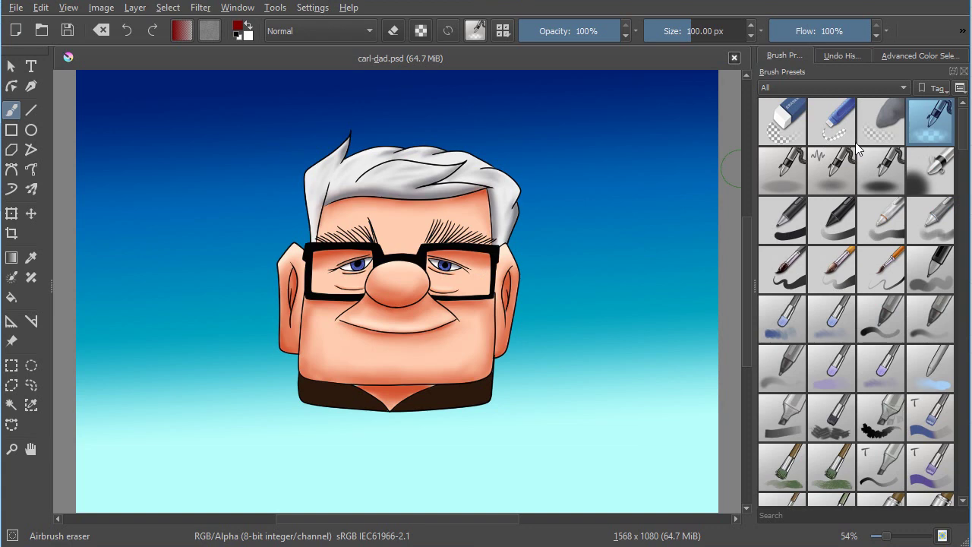
# - Open the Krita resource folder from the resource manager and view the contents of its paintoppresets subfolder
pyautogui.click(307, 9)
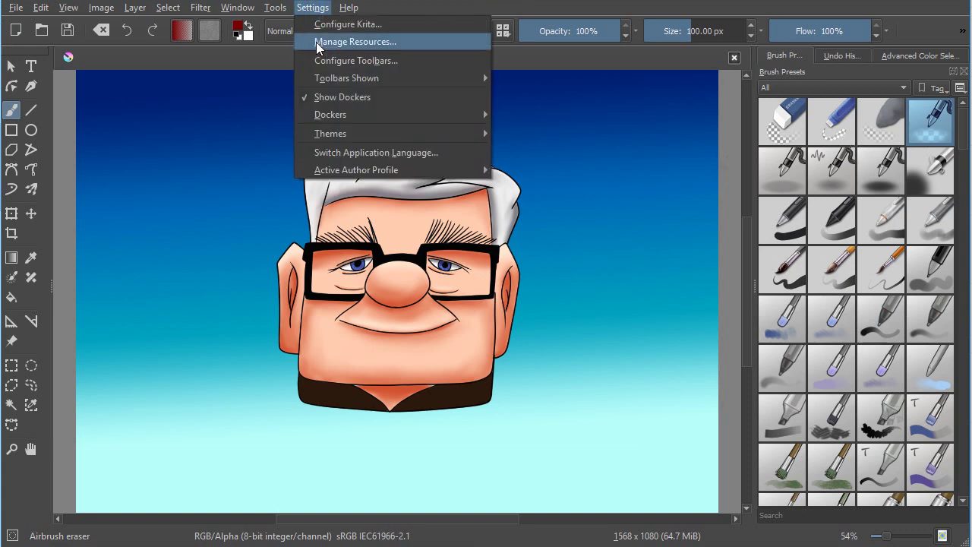
pyautogui.click(316, 42)
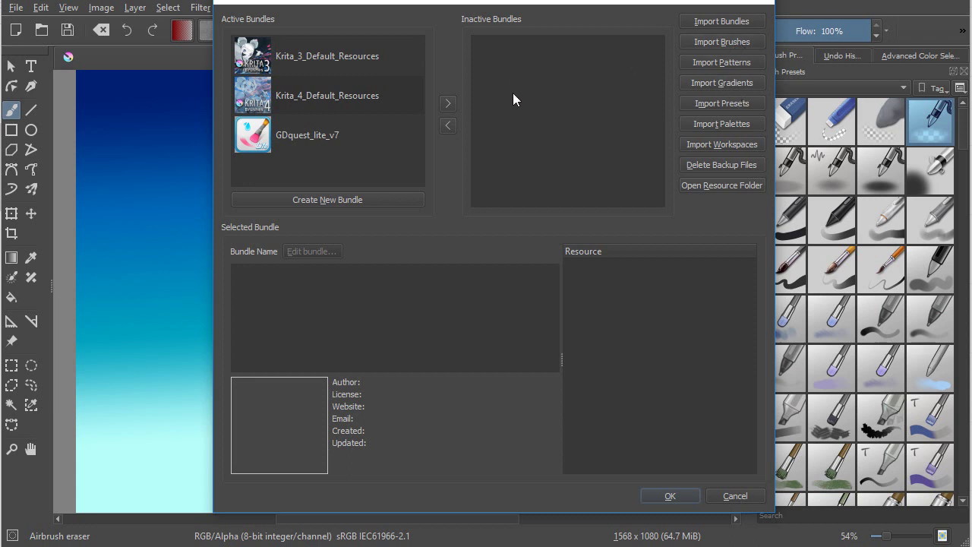
pyautogui.click(723, 187)
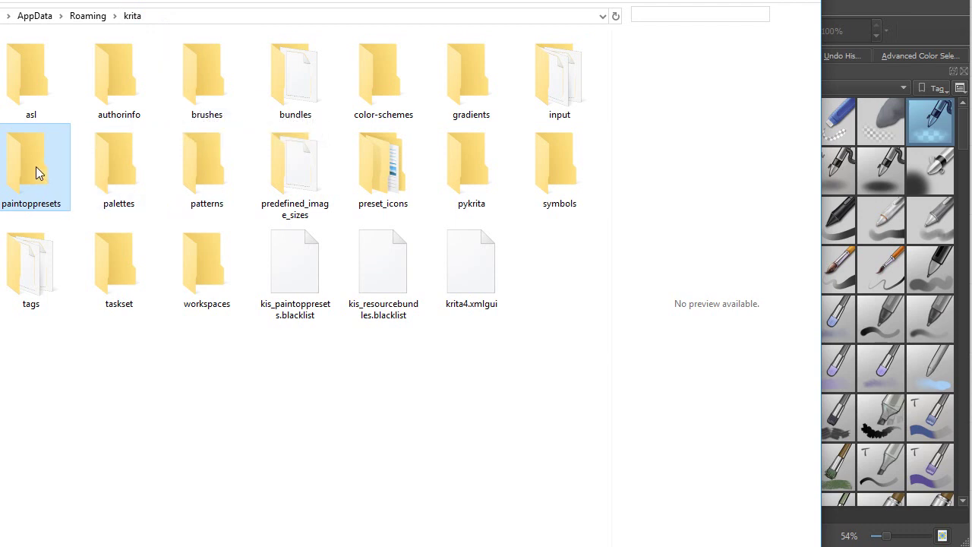
pyautogui.moveTo(56, 158)
pyautogui.mouseDown()
pyautogui.moveTo(85, 158)
pyautogui.moveTo(58, 161)
pyautogui.mouseUp()
pyautogui.doubleClick(32, 158)
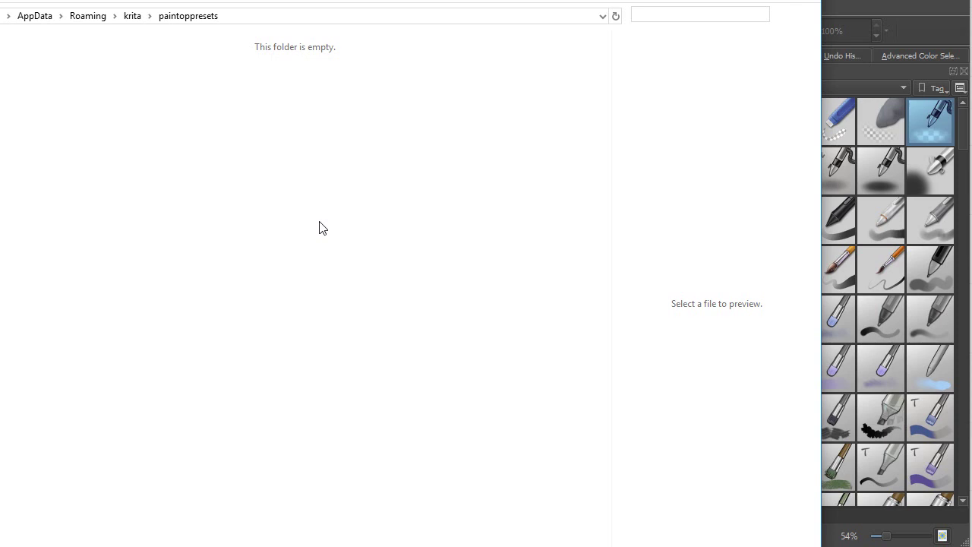
# - Switch to the text editor, inspect kis_paintoppresets.blacklist and kis_resourcebundles.blacklist, and close the latter file
pyautogui.hotkey('alt', 'Tab')
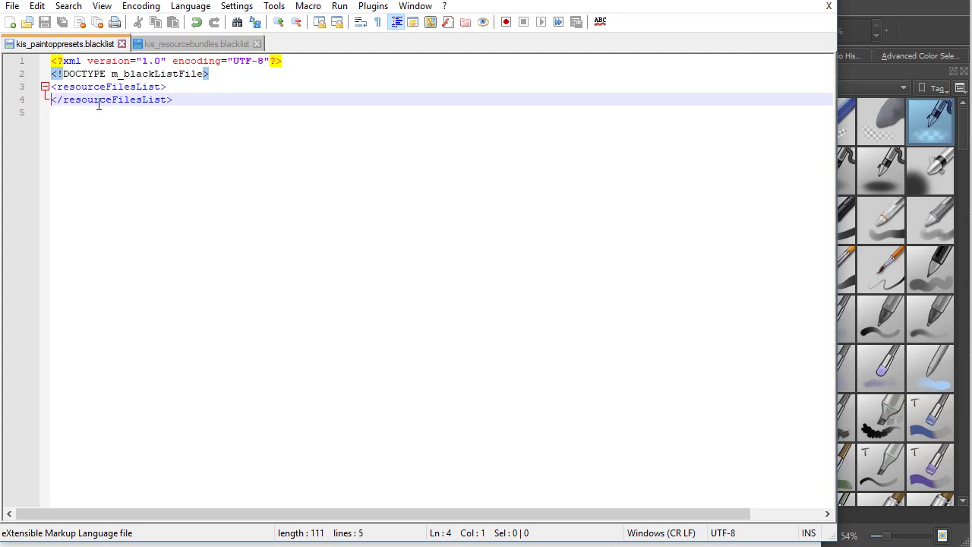
pyautogui.click(192, 44)
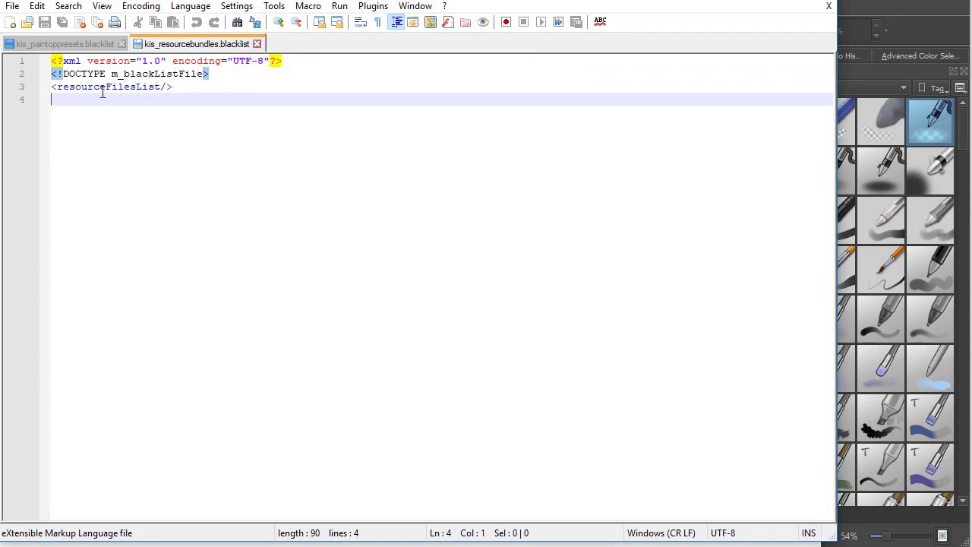
pyautogui.click(257, 43)
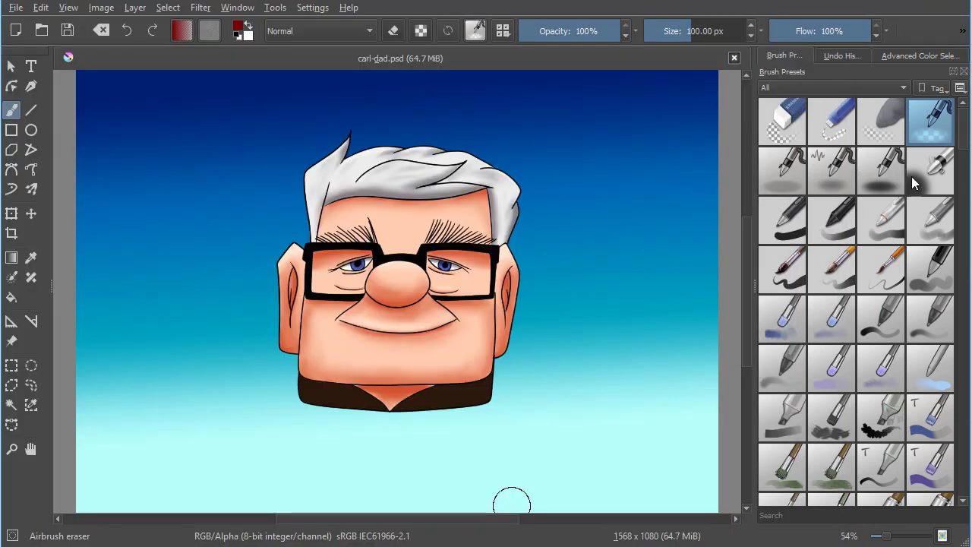
# - Set the diameter of the Airbrush Soft preset to 44.10 px and overwrite the original brush with this change
pyautogui.click(926, 173)
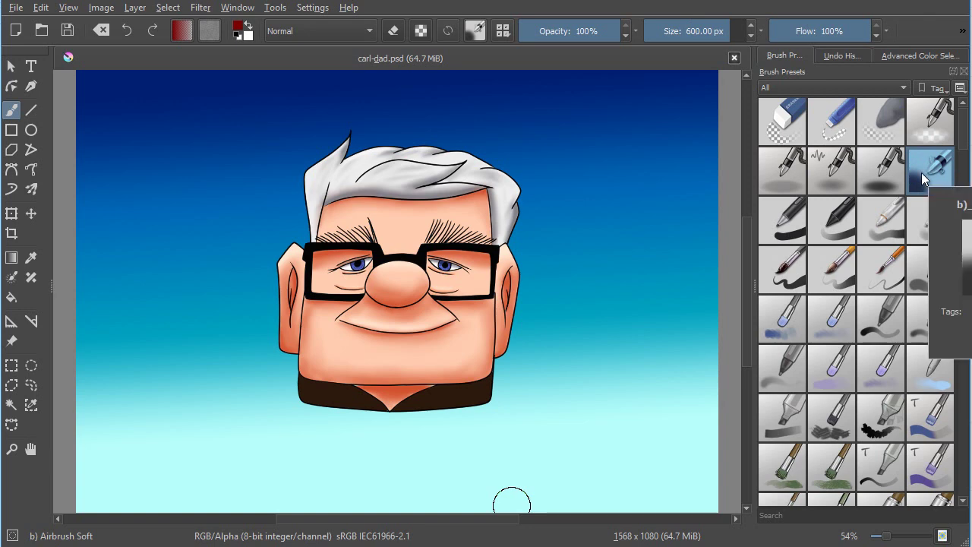
pyautogui.click(474, 31)
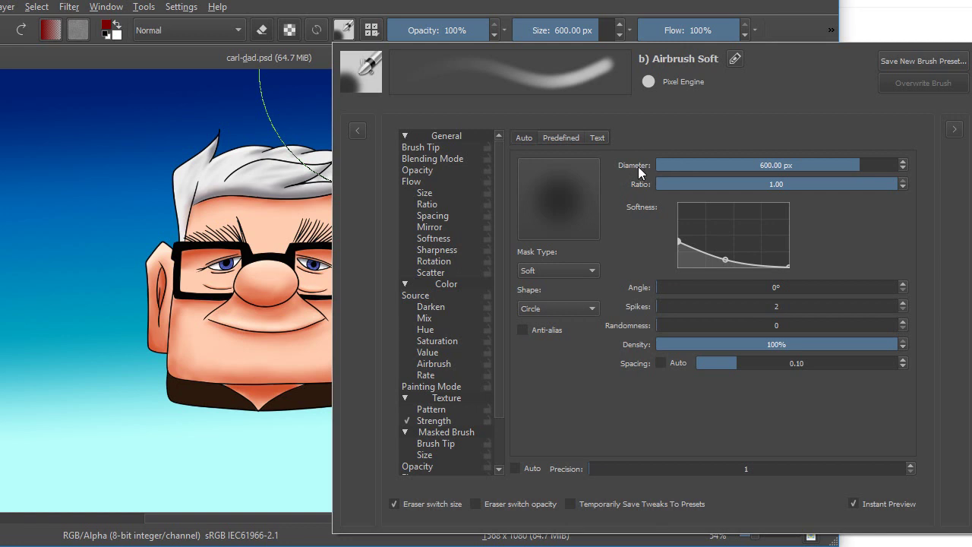
pyautogui.moveTo(845, 165); pyautogui.dragTo(742, 165)
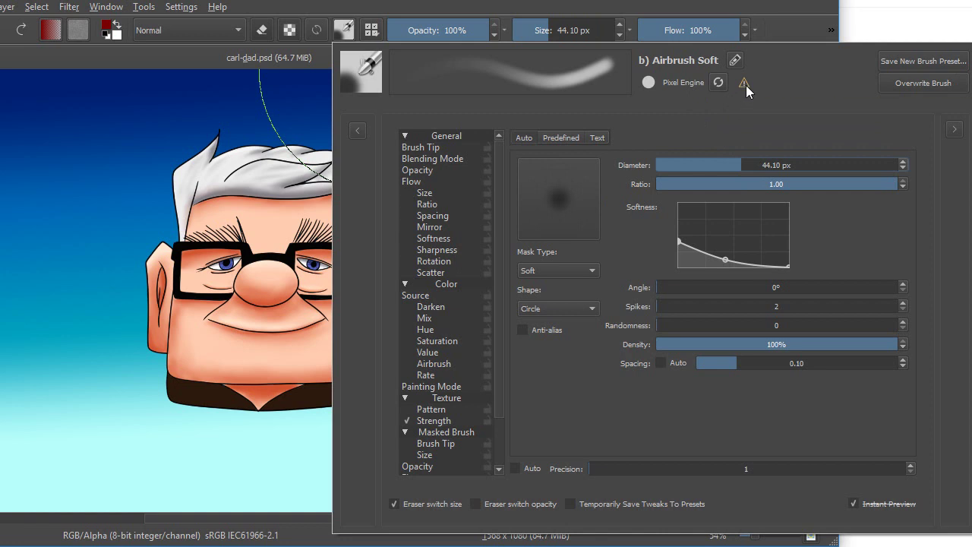
pyautogui.moveTo(746, 85)
pyautogui.click(900, 83)
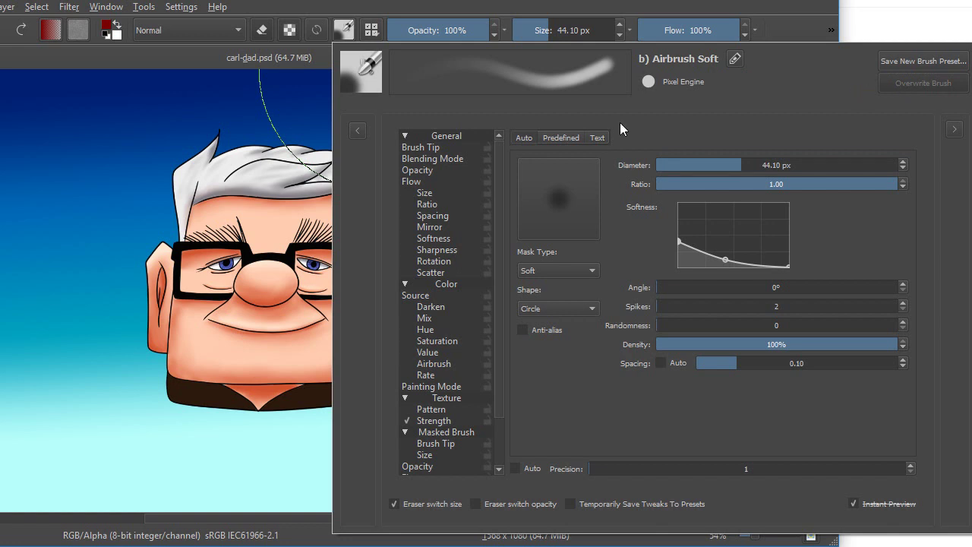
# - Test the overwritten Airbrush Soft preset with a dab, reselect it after switching presets, and scribble on the sky beside the head
pyautogui.click(286, 135)
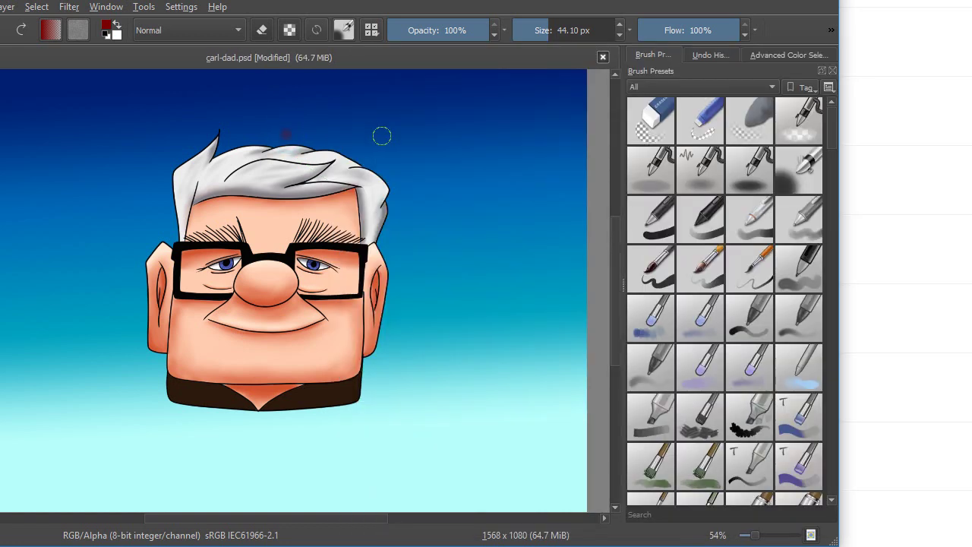
pyautogui.click(749, 172)
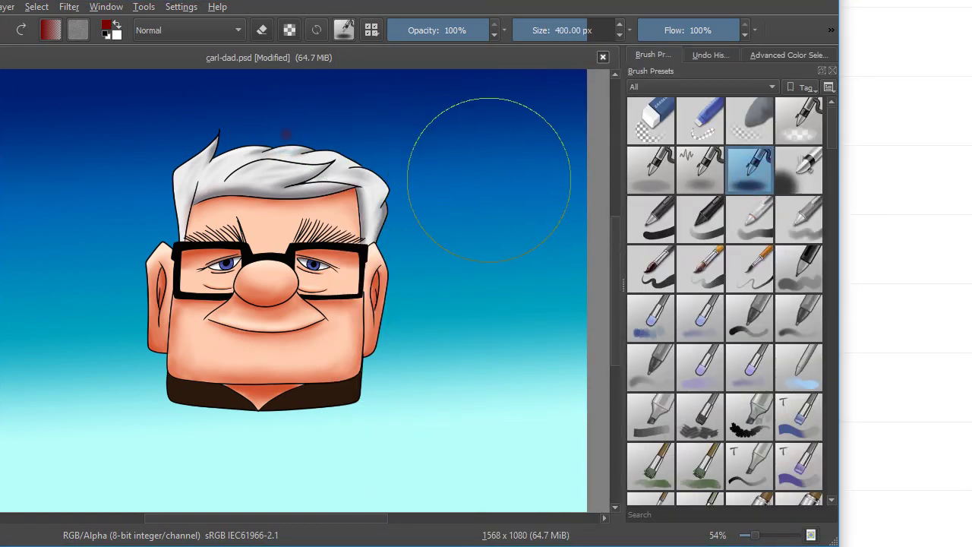
pyautogui.click(800, 173)
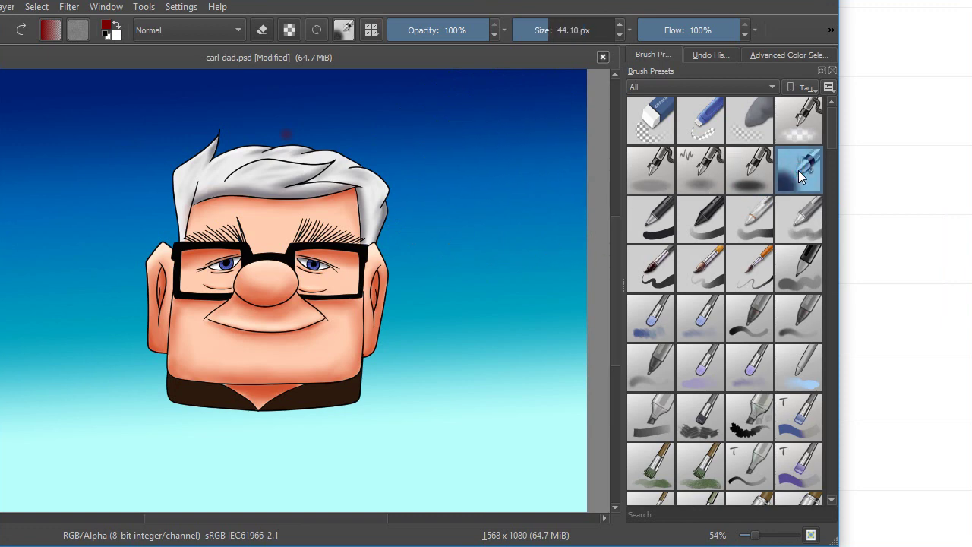
pyautogui.moveTo(410, 118)
pyautogui.mouseDown()
pyautogui.moveTo(469, 164)
pyautogui.moveTo(475, 212)
pyautogui.moveTo(490, 226)
pyautogui.moveTo(500, 188)
pyautogui.moveTo(537, 194)
pyautogui.moveTo(459, 149)
pyautogui.moveTo(505, 186)
pyautogui.mouseUp()
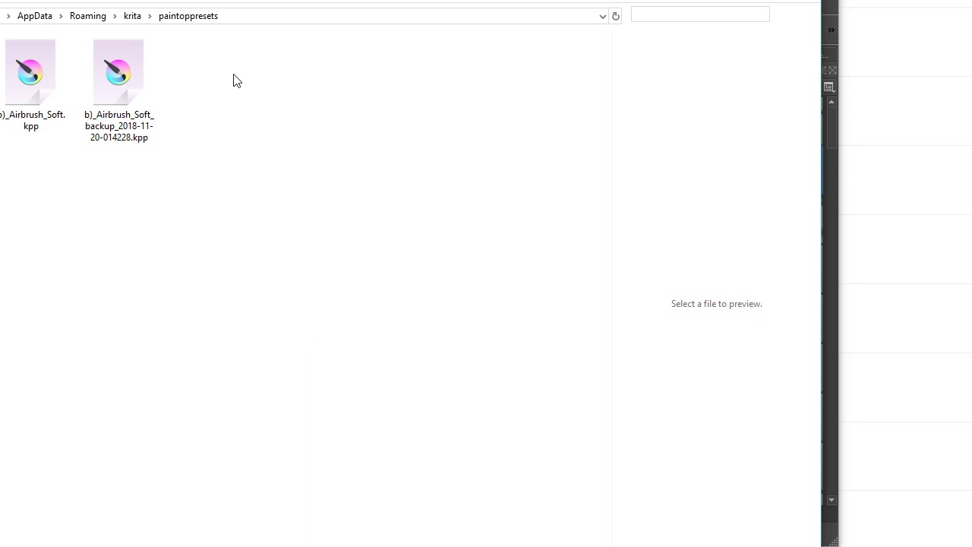
# - In the file explorer, inspect the preset files in the paintoppresets folder and show them in the Details layout
pyautogui.click(134, 16)
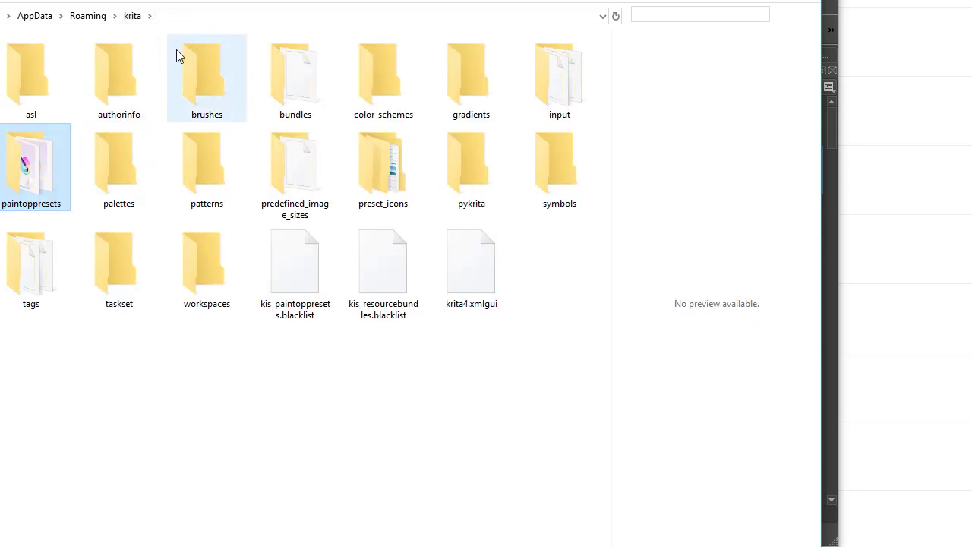
pyautogui.doubleClick(32, 179)
pyautogui.click(133, 126)
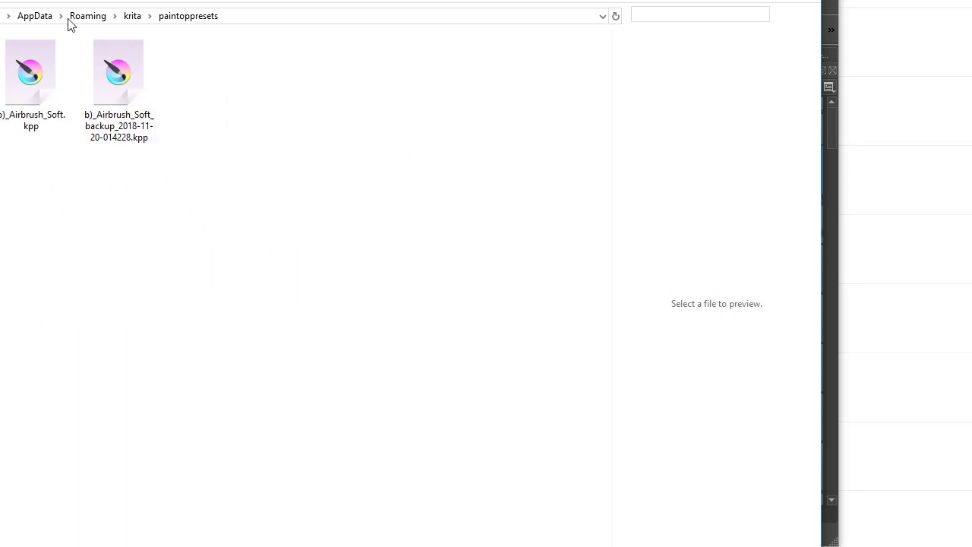
pyautogui.click(17, 3)
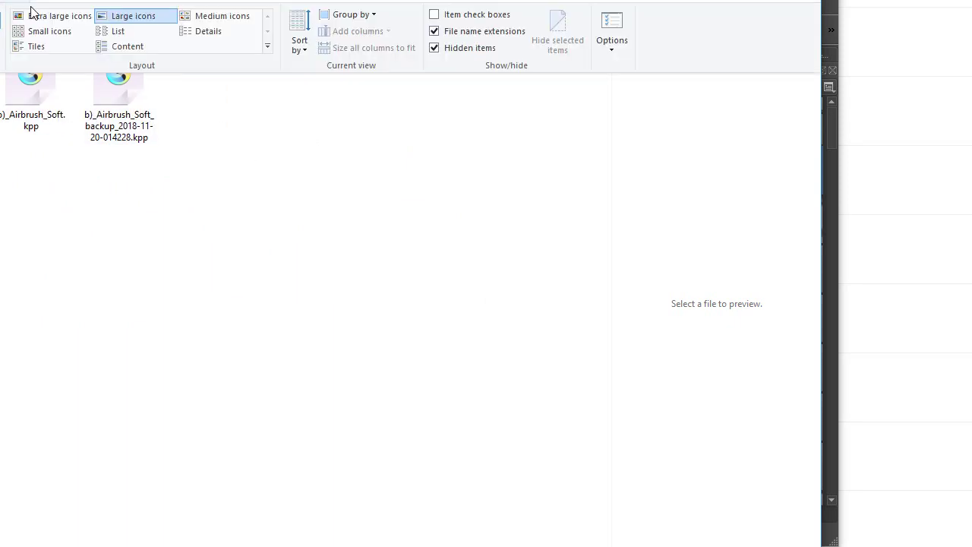
pyautogui.click(205, 35)
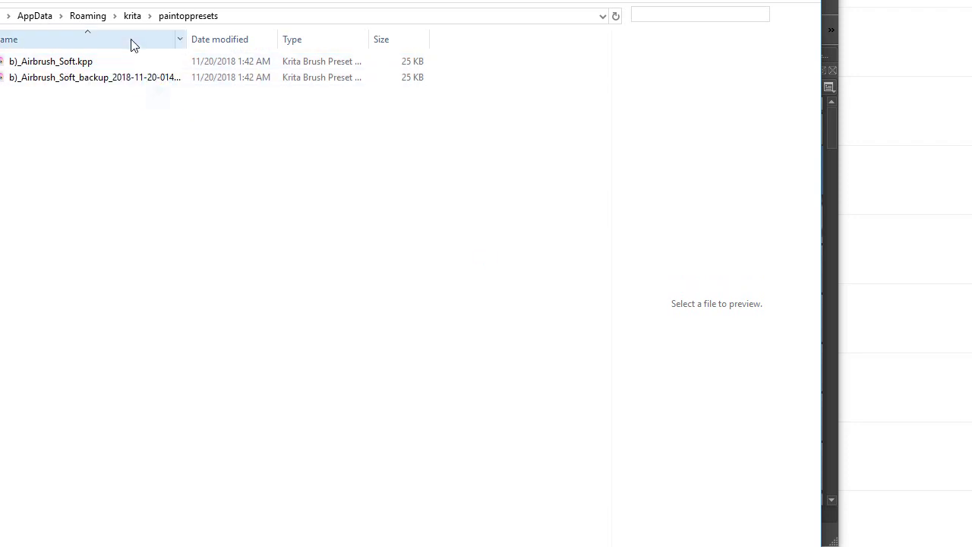
# - Open kis_paintoppresets.blacklist from the krita folder and read the full file paths of its entries
pyautogui.click(131, 20)
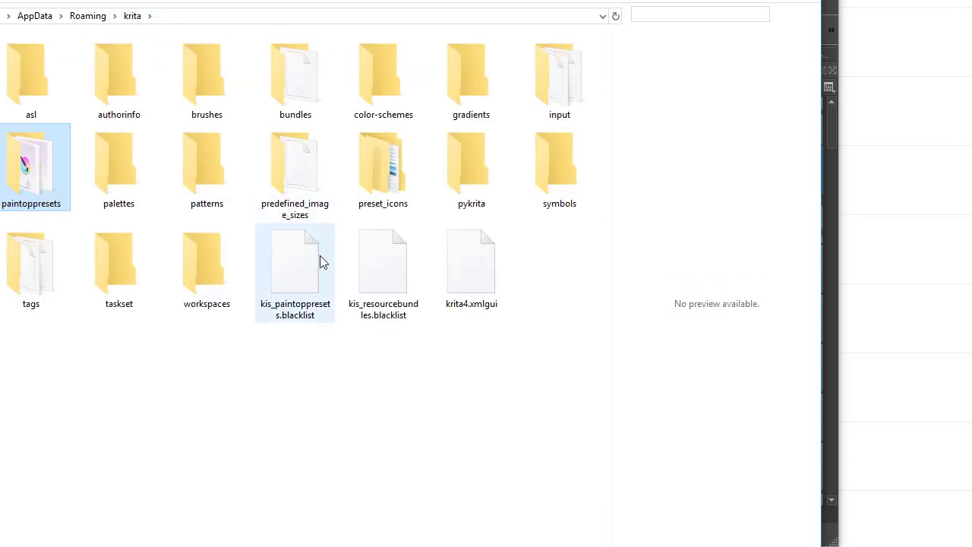
pyautogui.doubleClick(303, 319)
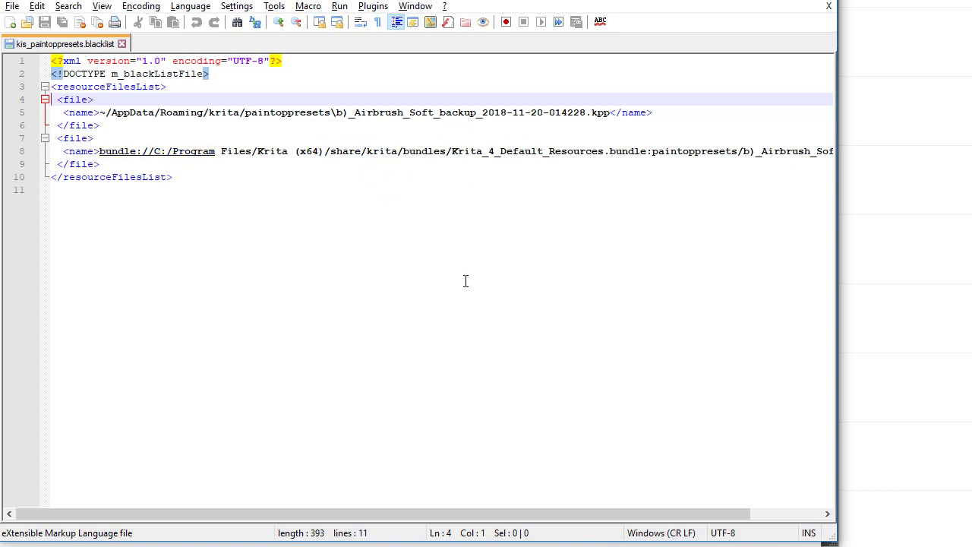
pyautogui.moveTo(530, 521); pyautogui.dragTo(602, 520)
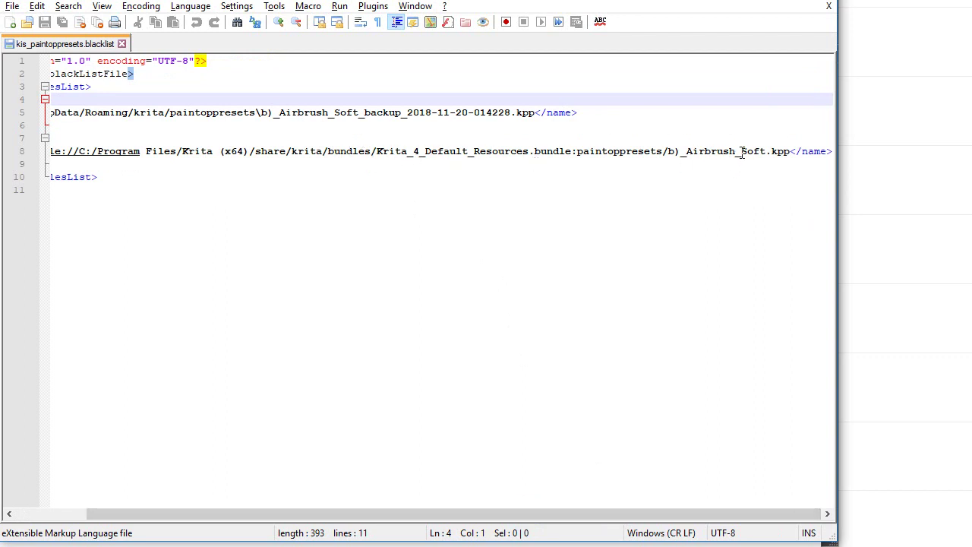
pyautogui.hscroll(-3, 532, 251)
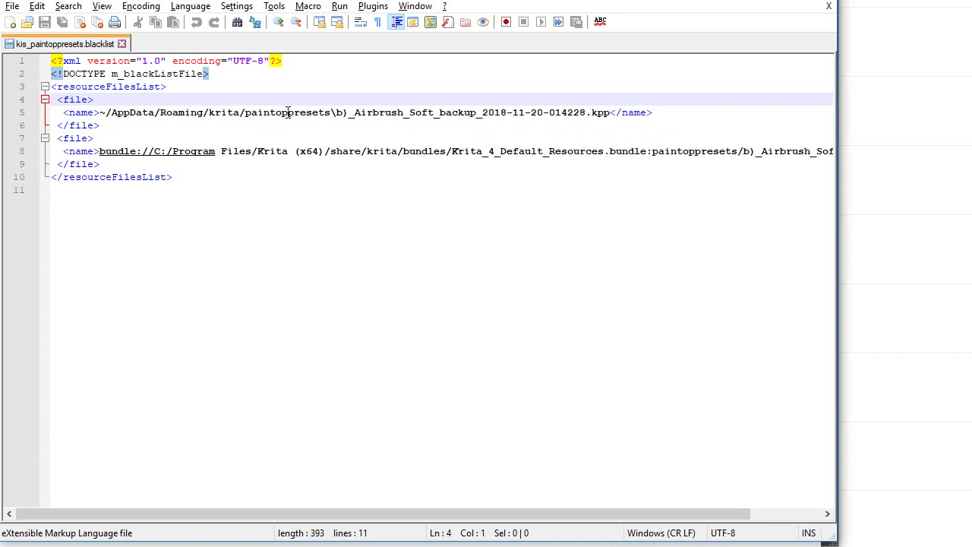
# - Compare the blacklist entries with the Airbrush Soft preset and backup files in the paintoppresets folder
pyautogui.hotkey('alt', 'Tab')
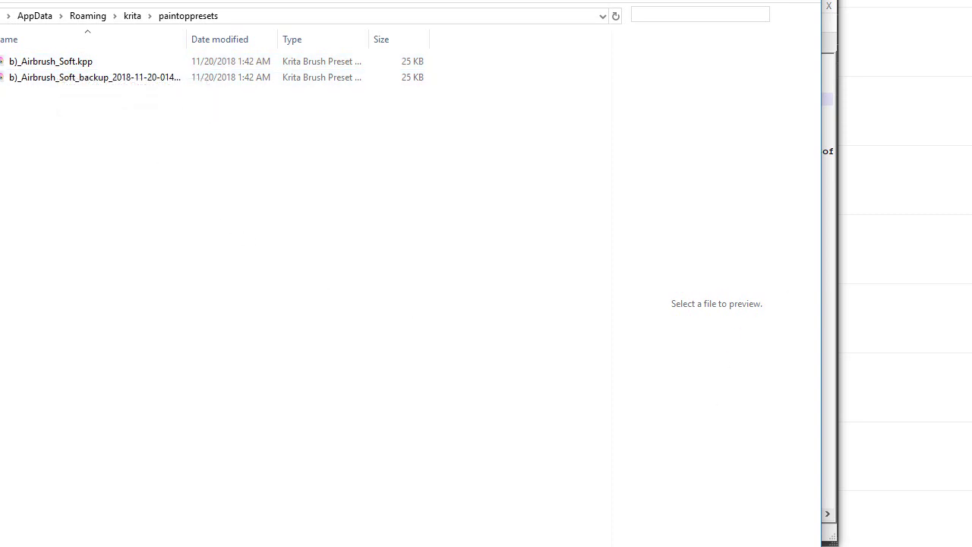
pyautogui.hotkey('alt', 'Tab')
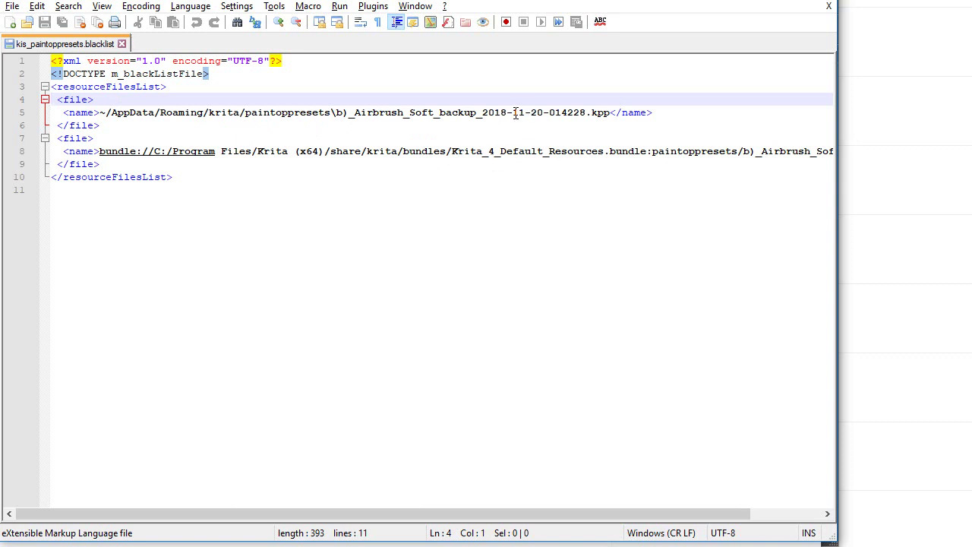
pyautogui.hotkey('alt', 'Tab')
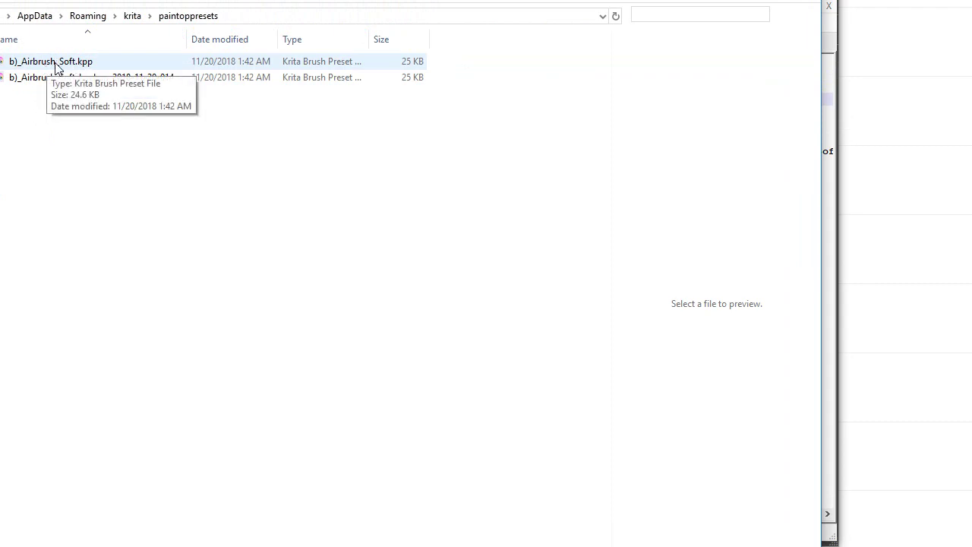
# - Switch back to Krita and reduce the Airbrush Soft brush diameter to 16.68 px
pyautogui.hotkey('alt', 'Tab')
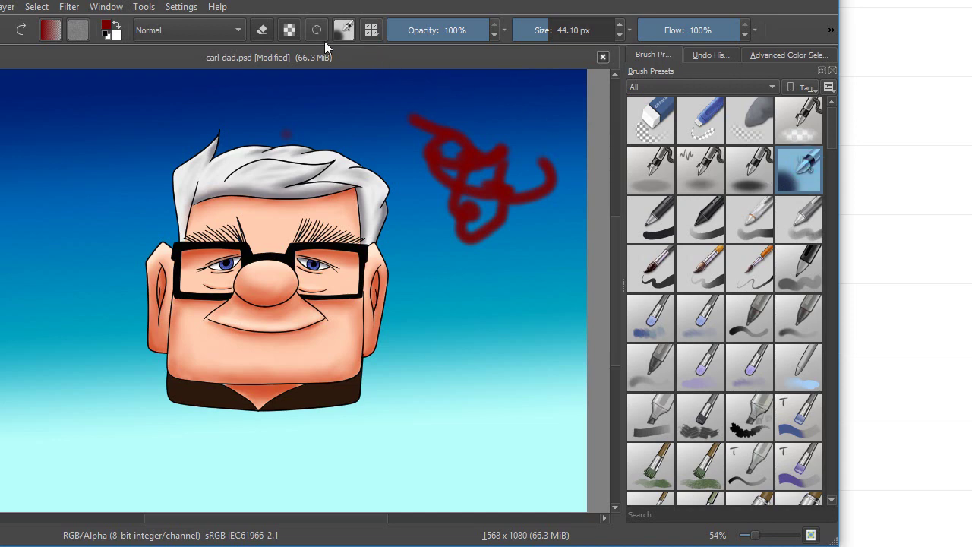
pyautogui.click(343, 31)
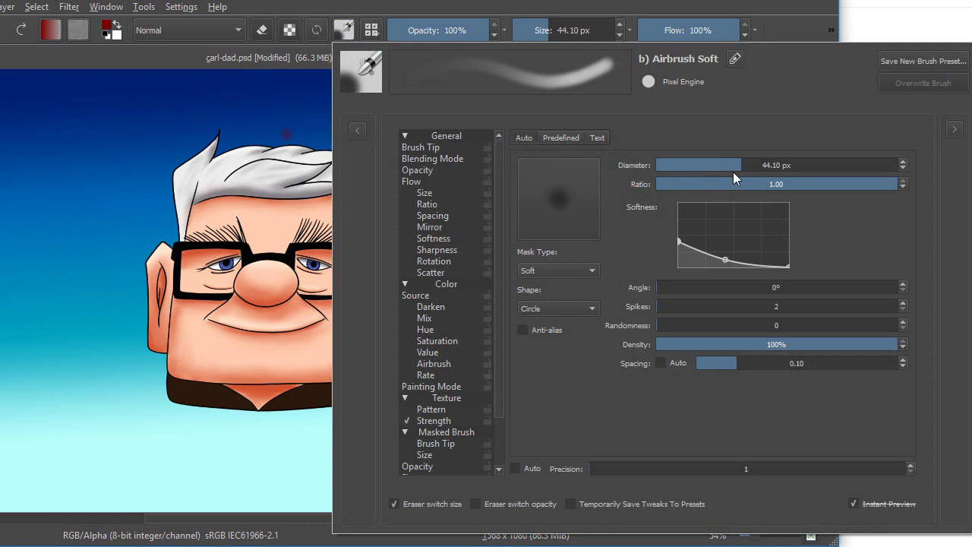
pyautogui.moveTo(741, 164); pyautogui.dragTo(719, 164)
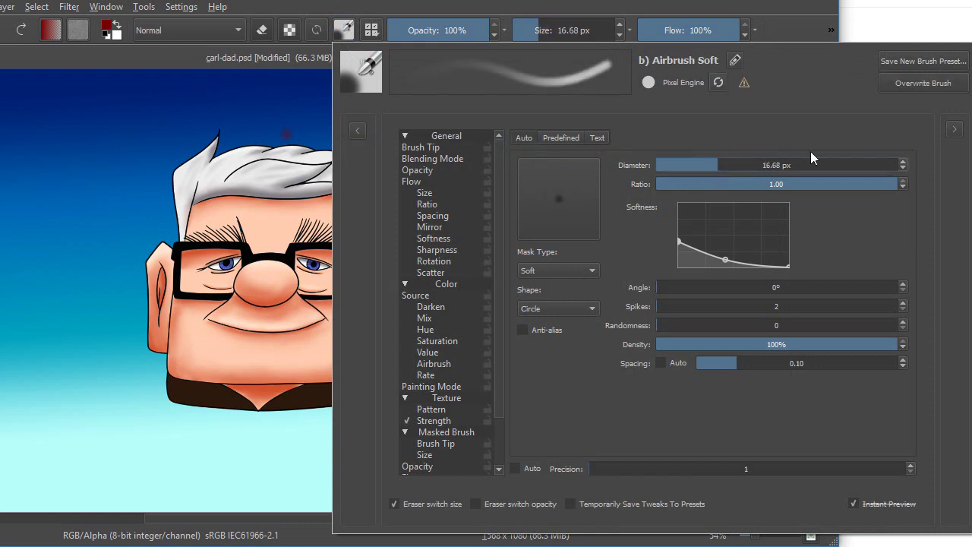
# - Start saving the modified airbrush as a new brush preset and name it Test
pyautogui.click(911, 61)
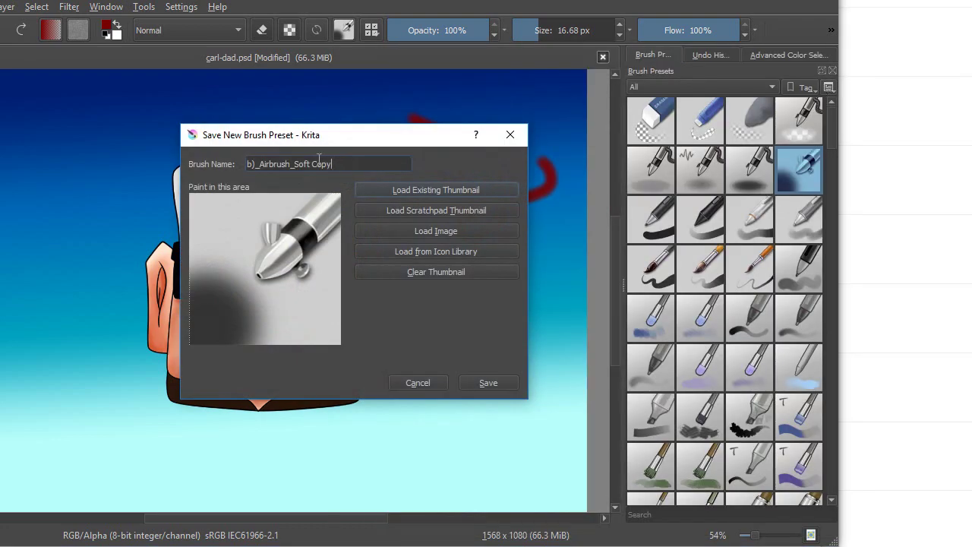
pyautogui.moveTo(333, 164); pyautogui.dragTo(233, 163)
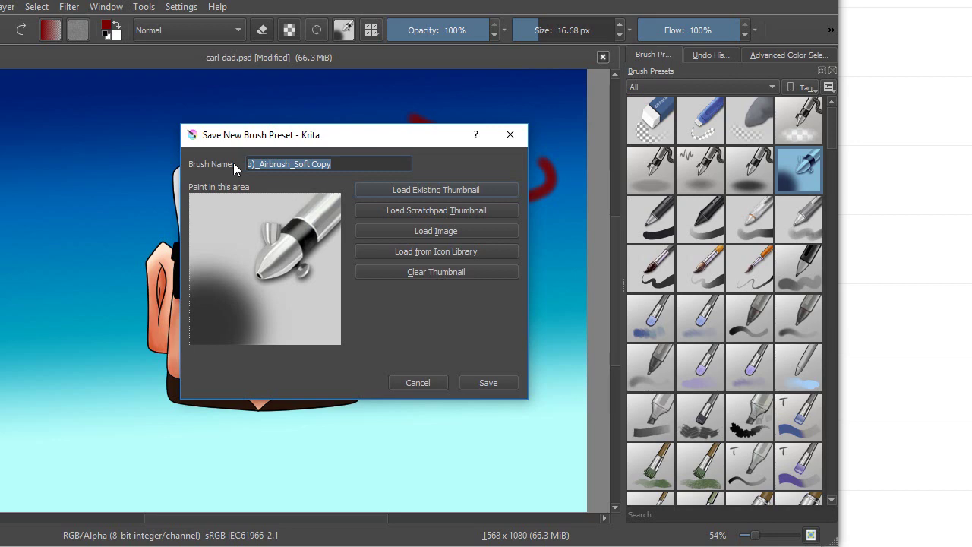
pyautogui.write('Test')
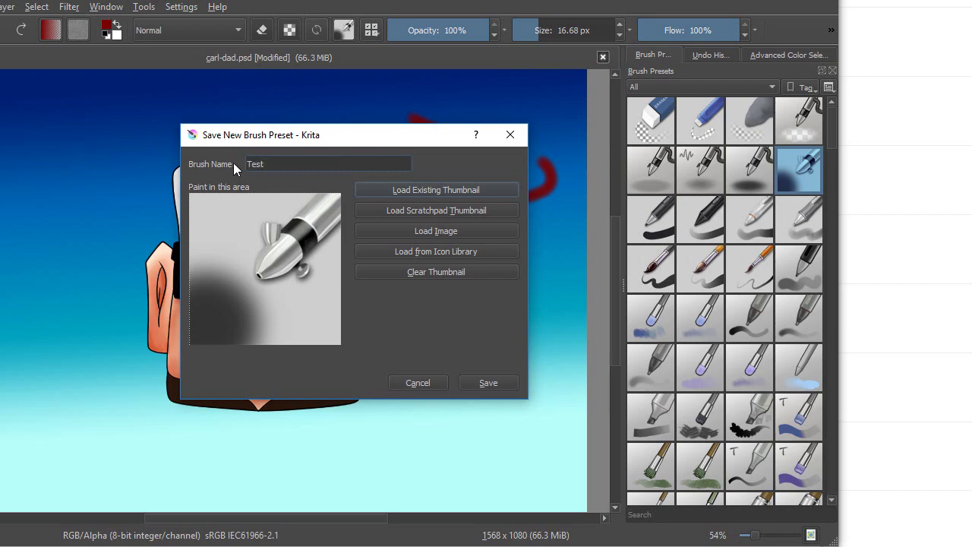
# - Compose the Test preset's thumbnail from the icon library with the blue crayon image and coloured hexagon emblem, and save the preset
pyautogui.click(414, 188)
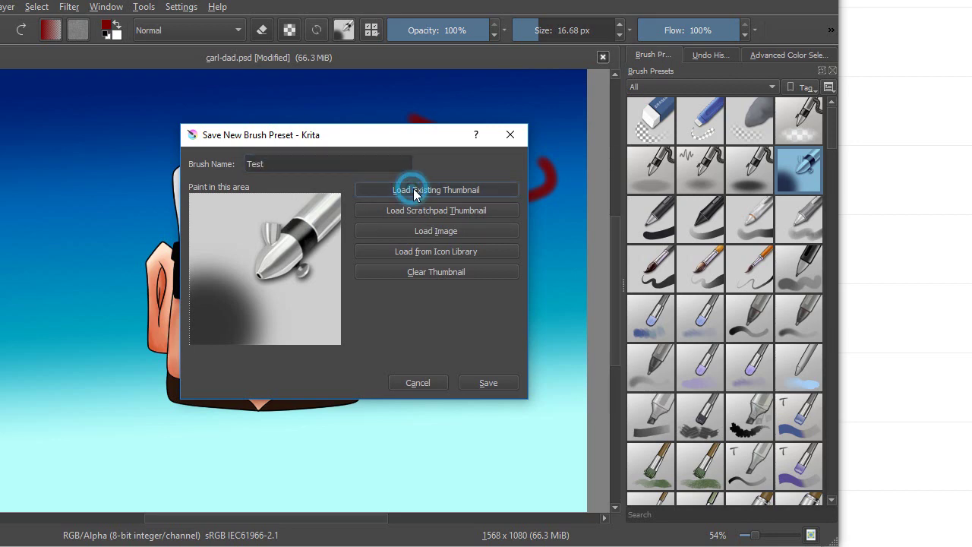
pyautogui.click(462, 248)
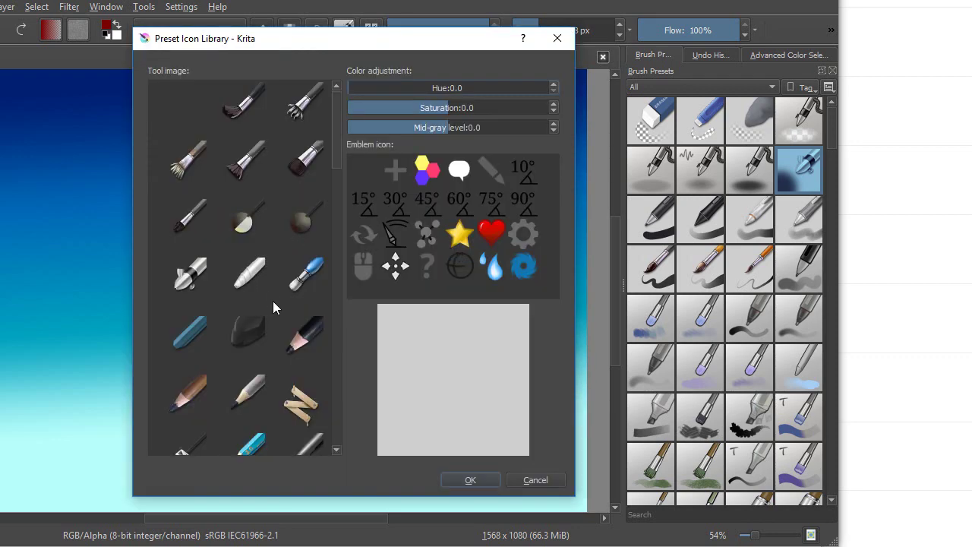
pyautogui.click(196, 336)
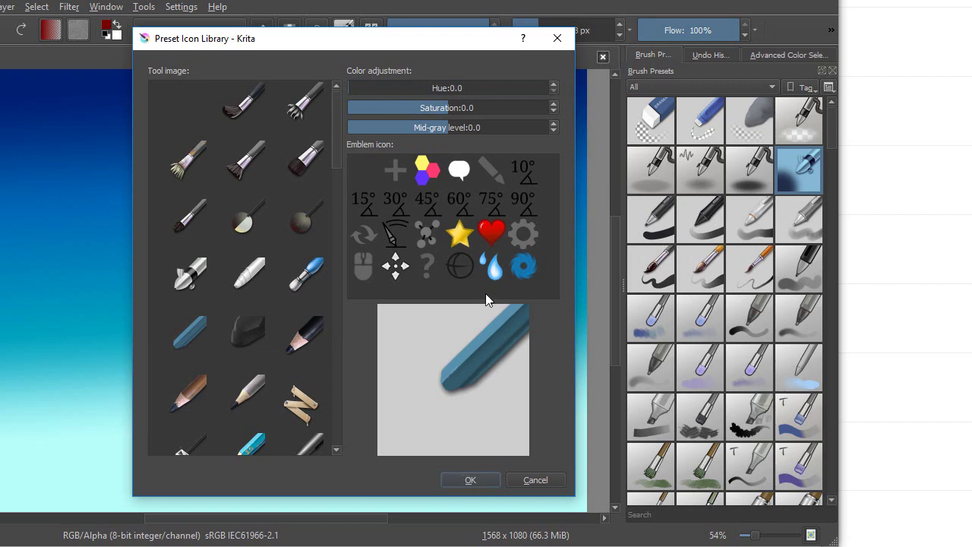
pyautogui.click(428, 171)
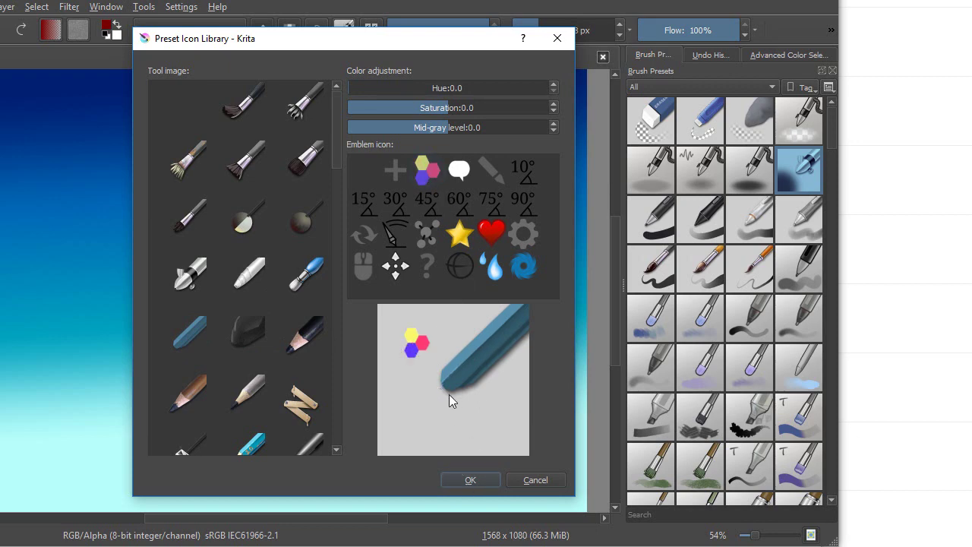
pyautogui.click(400, 427)
pyautogui.click(432, 398)
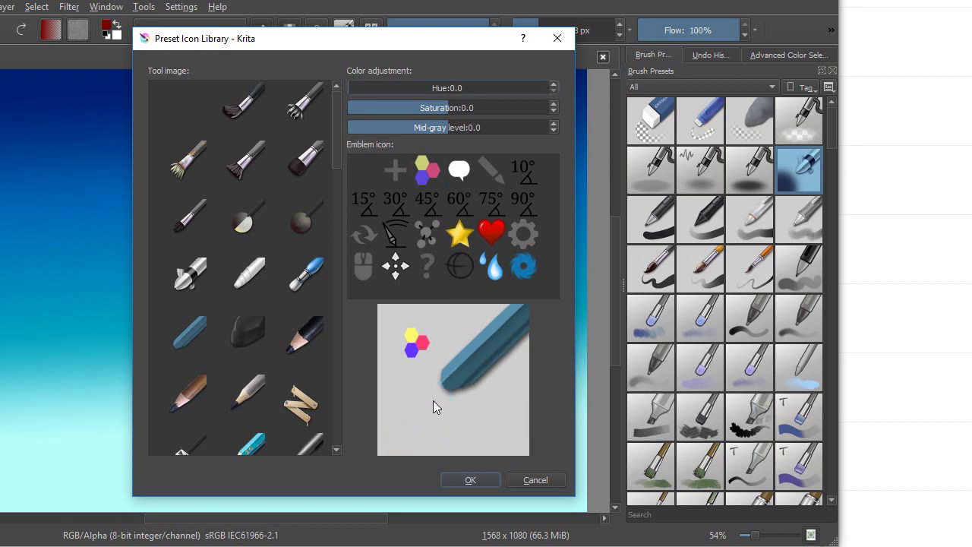
pyautogui.click(427, 426)
pyautogui.click(466, 479)
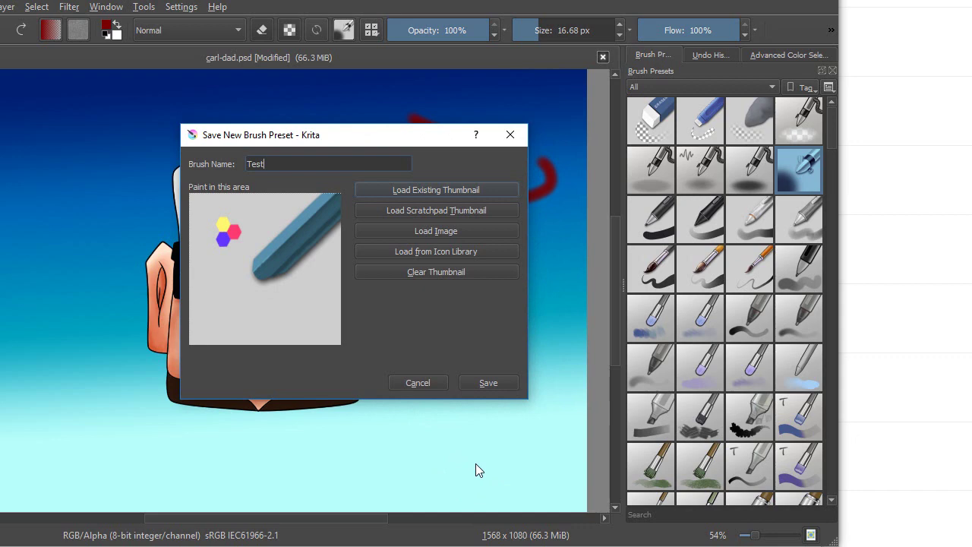
pyautogui.click(490, 383)
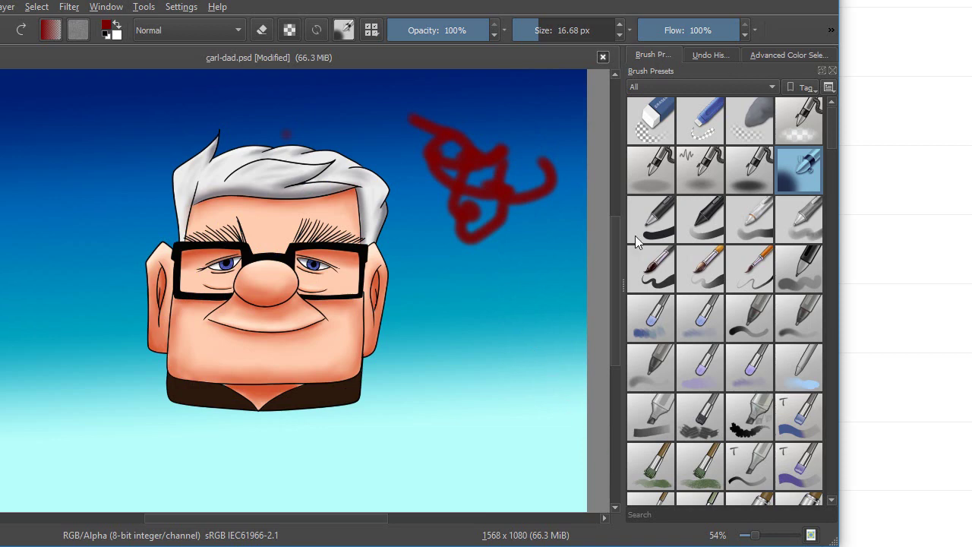
# - Find the new brush by searching the presets for "test" and paint a stroke with it beneath the red scribble
pyautogui.click(665, 514)
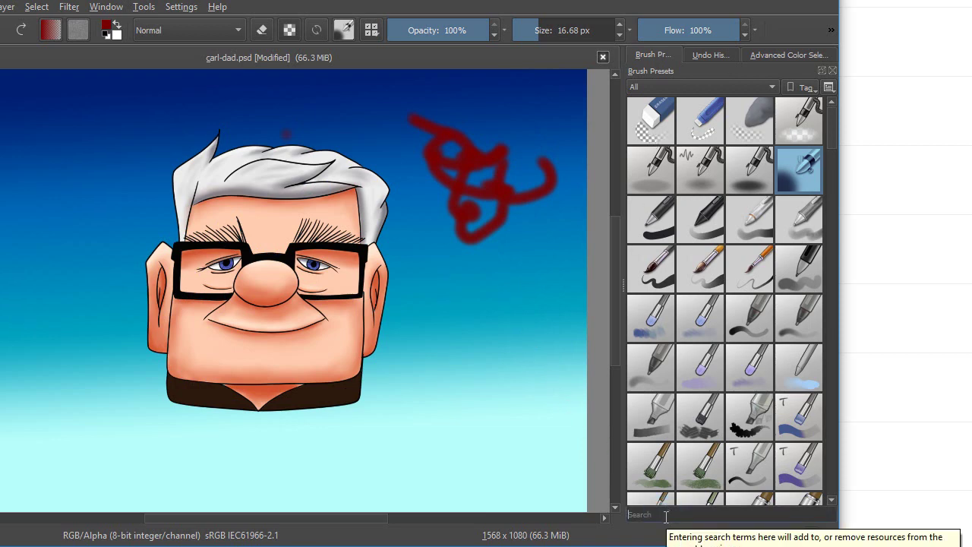
pyautogui.write('test')
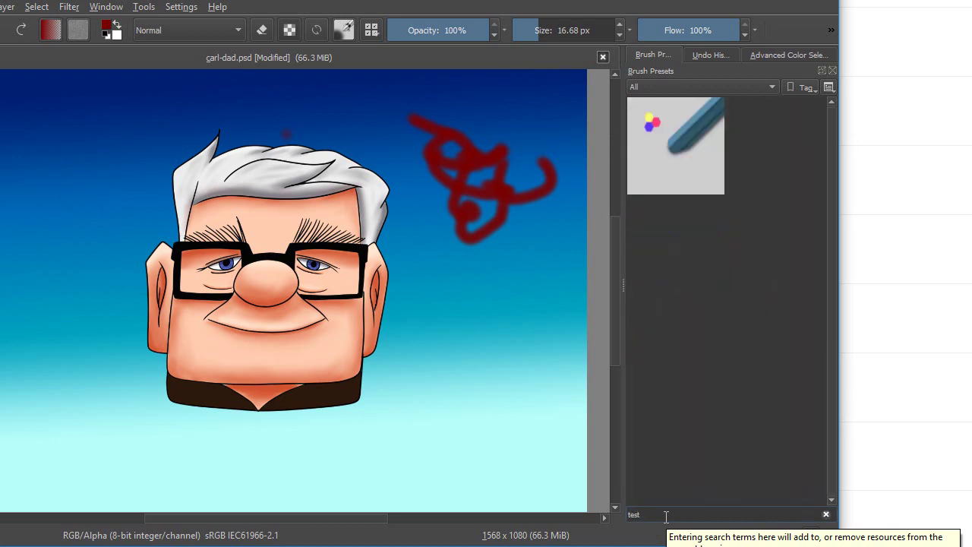
pyautogui.click(690, 160)
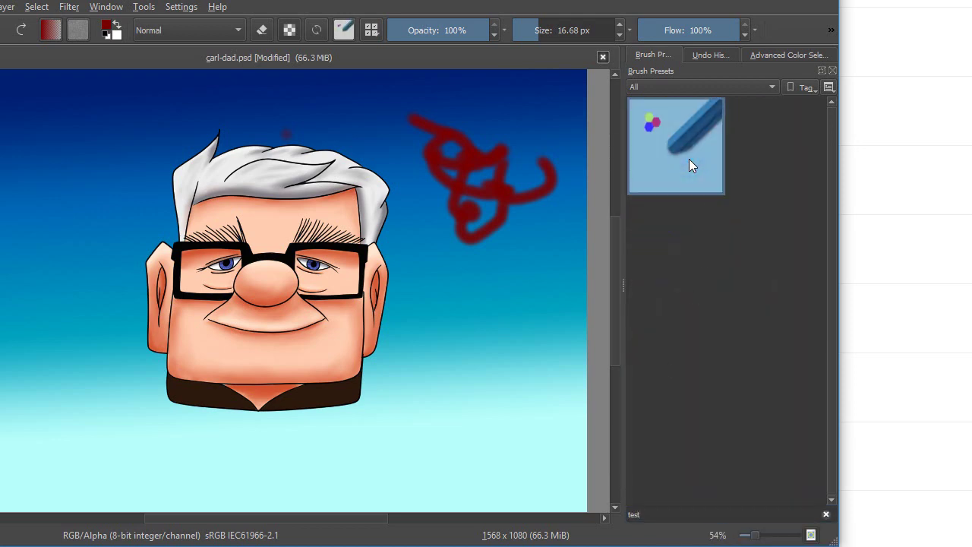
pyautogui.moveTo(504, 265)
pyautogui.mouseDown()
pyautogui.moveTo(458, 296)
pyautogui.moveTo(491, 307)
pyautogui.moveTo(455, 364)
pyautogui.moveTo(512, 372)
pyautogui.moveTo(490, 257)
pyautogui.mouseUp()
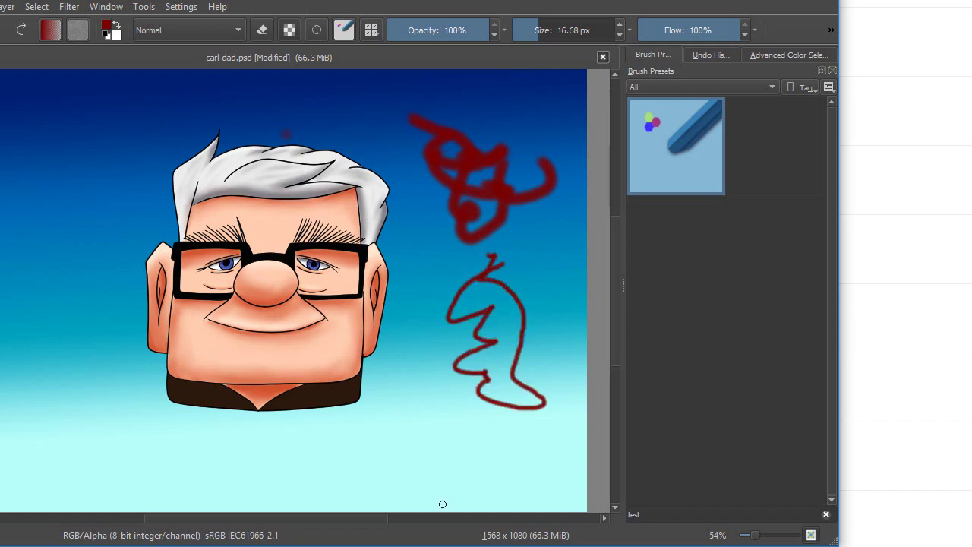
# - Check the paintoppresets folder for the new Test.kpp file and switch back to Krita
pyautogui.click(387, 546)
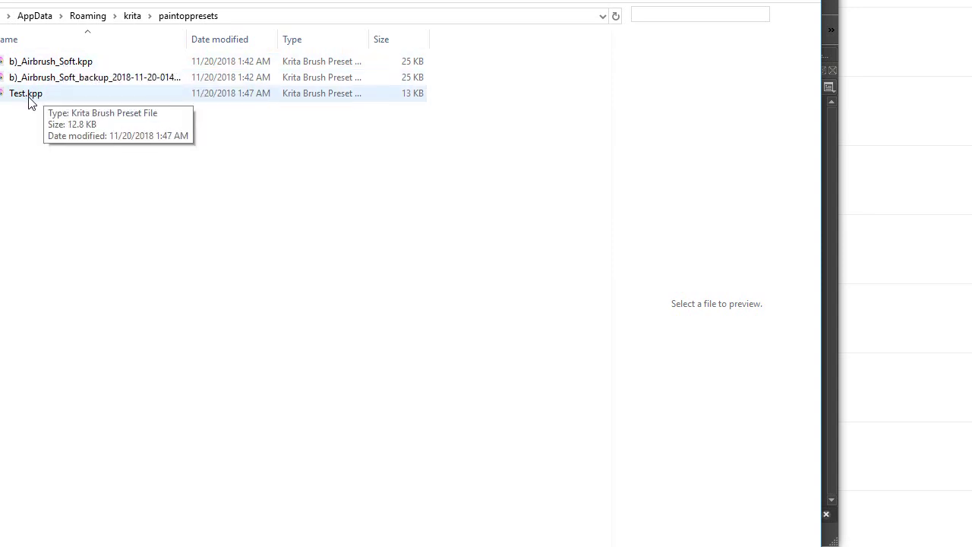
pyautogui.click(439, 546)
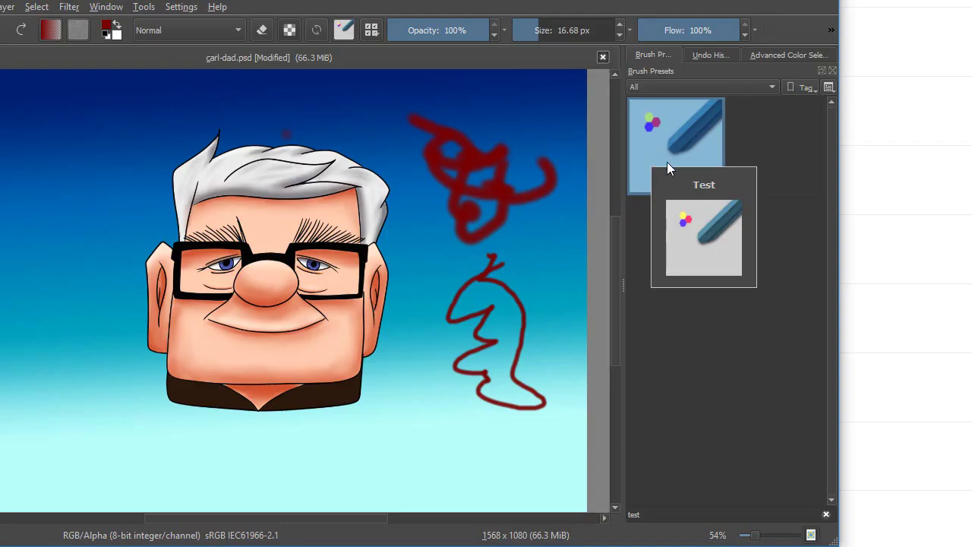
# - Enable the Size option with Pressure for the Test brush and overwrite its preset
pyautogui.click(343, 30)
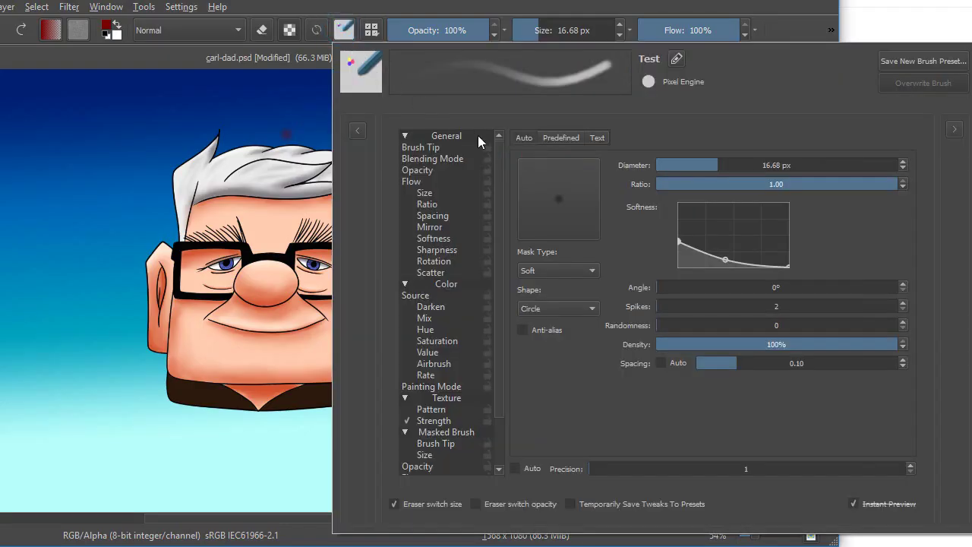
pyautogui.click(411, 192)
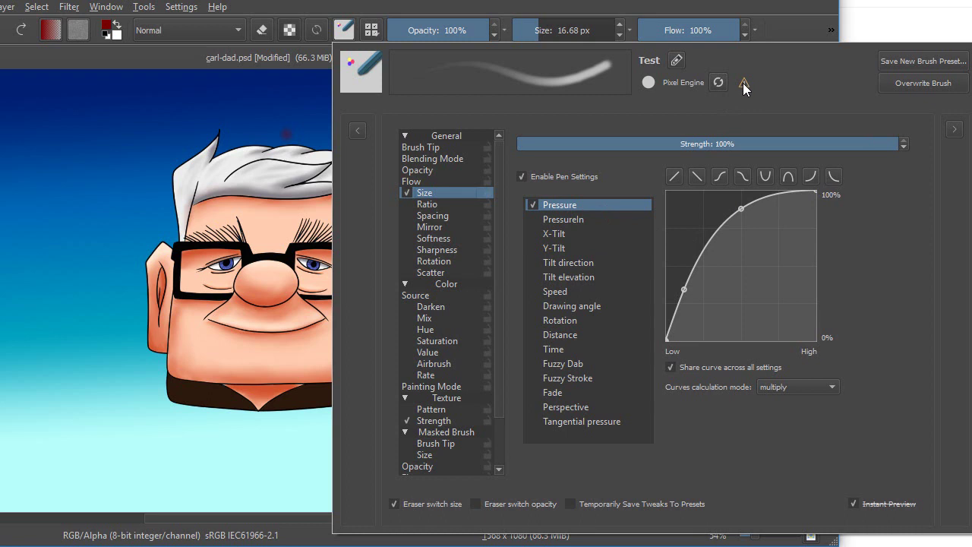
pyautogui.click(910, 85)
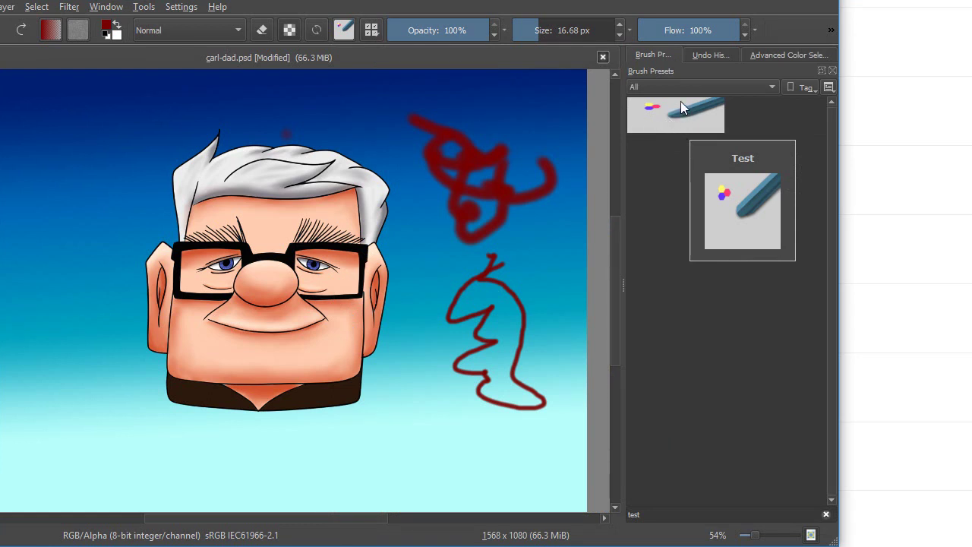
# - Filter the brush presets by the All My Favorites tag and search them for "test"
pyautogui.click(681, 88)
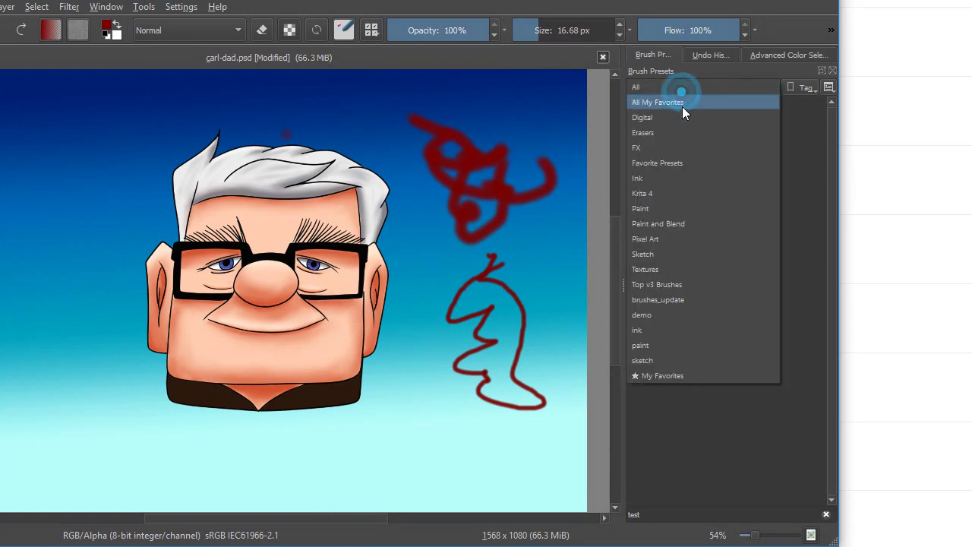
pyautogui.click(679, 100)
pyautogui.click(681, 89)
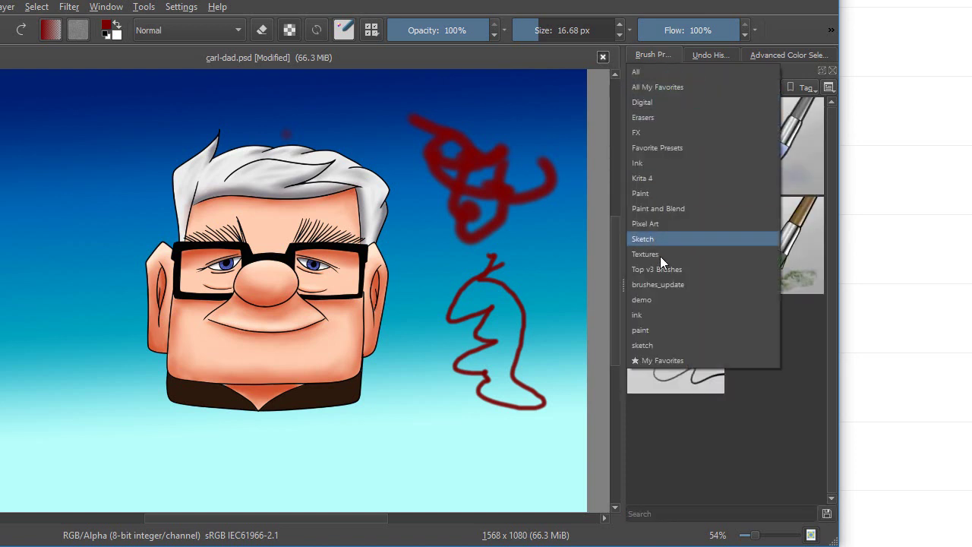
pyautogui.click(644, 515)
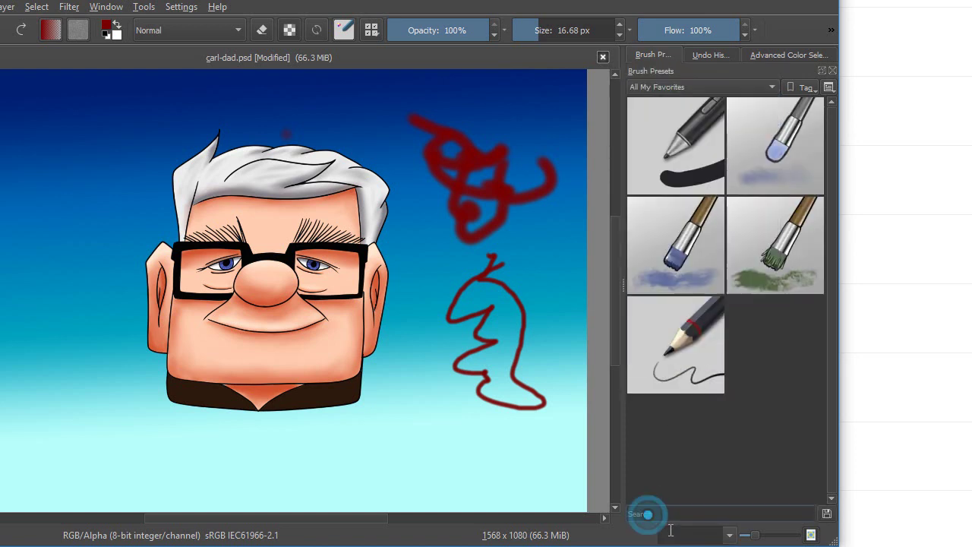
pyautogui.write('est')
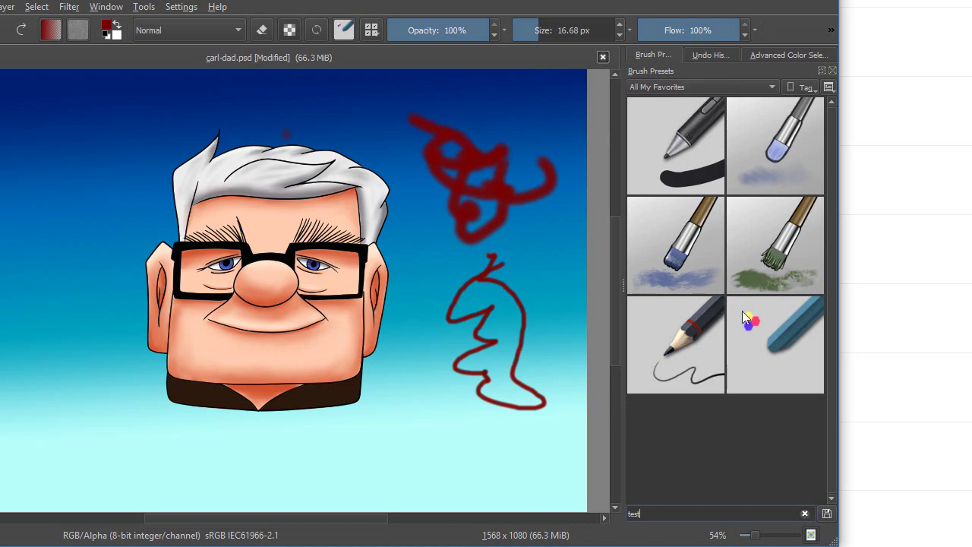
# - Set the preset filter back to All and search the full brush list for "test"
pyautogui.click(683, 87)
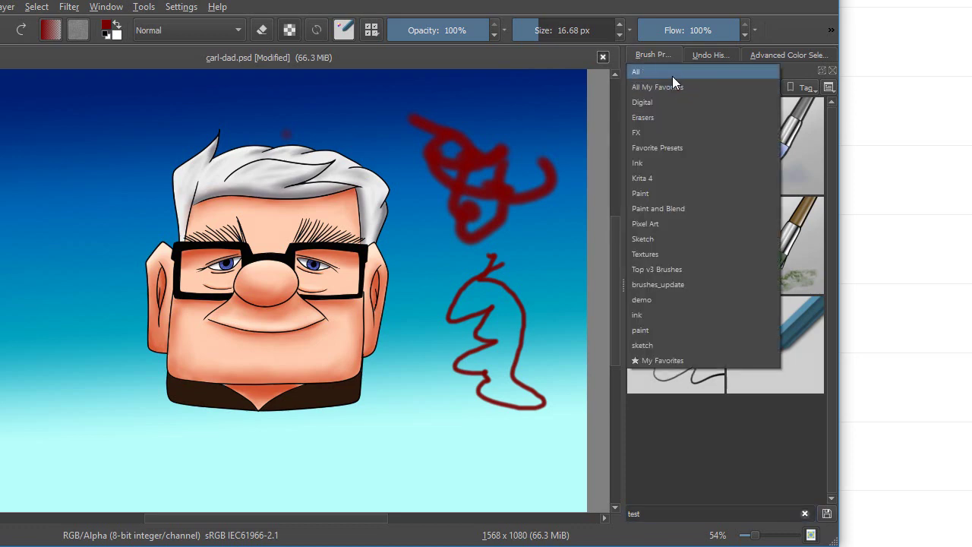
pyautogui.click(673, 73)
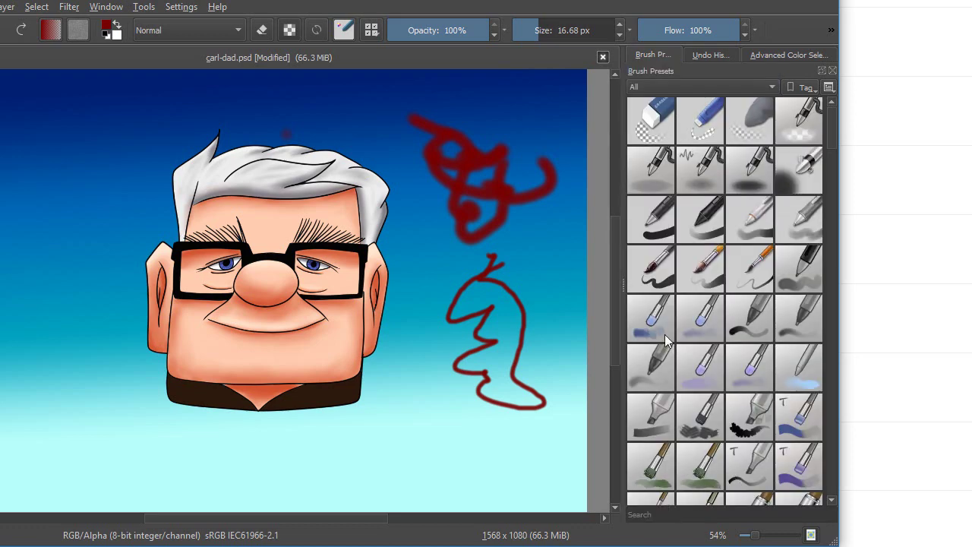
pyautogui.click(657, 86)
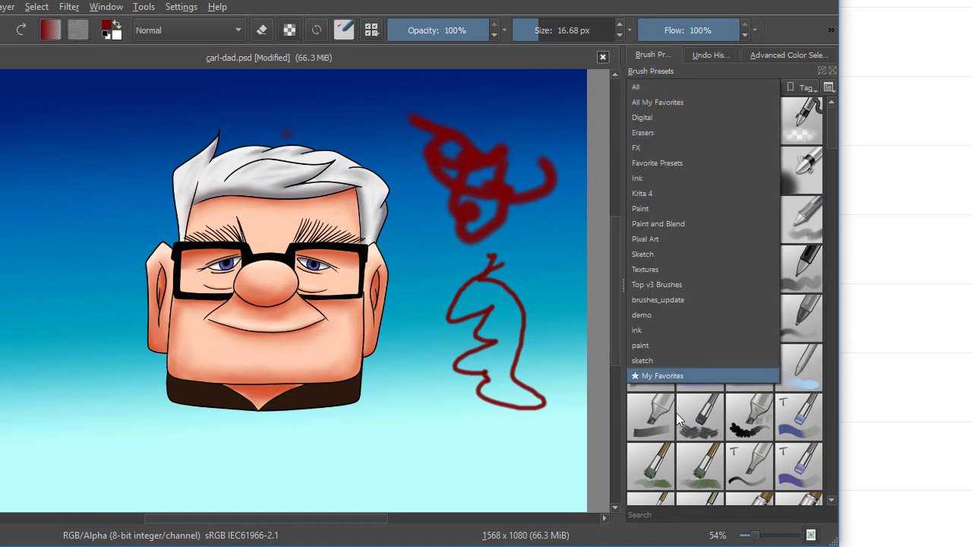
pyautogui.click(670, 81)
pyautogui.click(686, 514)
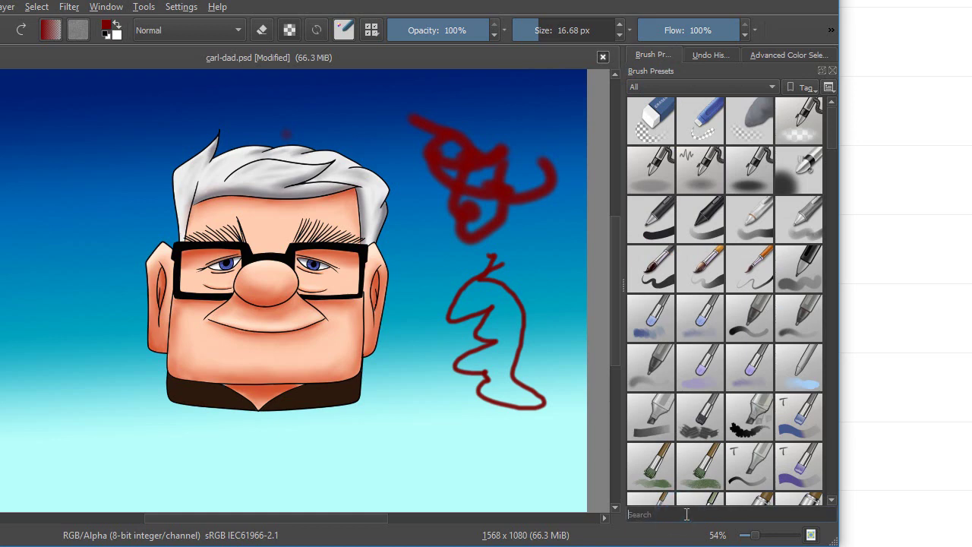
pyautogui.write('test')
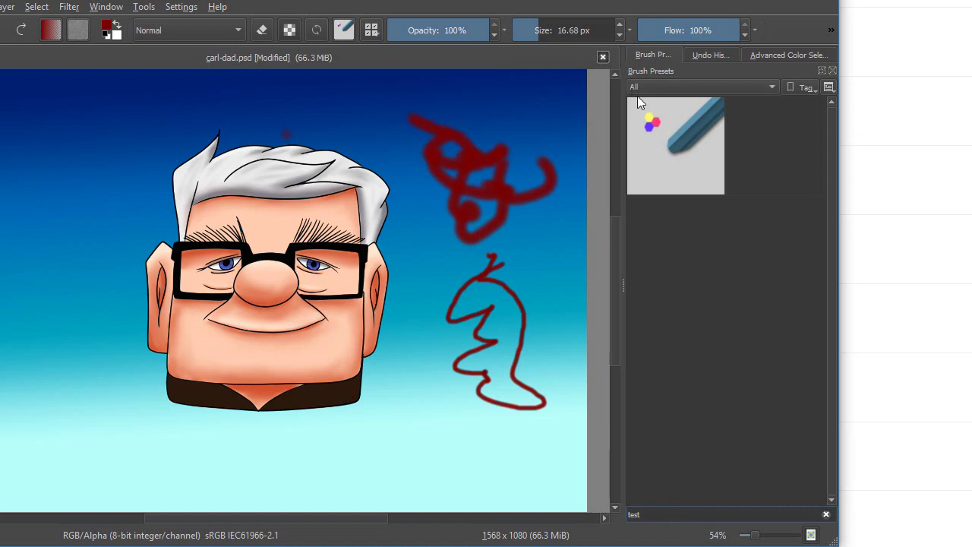
# - Examine the Test preset files in the paintoppresets folder and reload kis_paintoppresets.blacklist in the text editor
pyautogui.hotkey('alt', 'Tab')
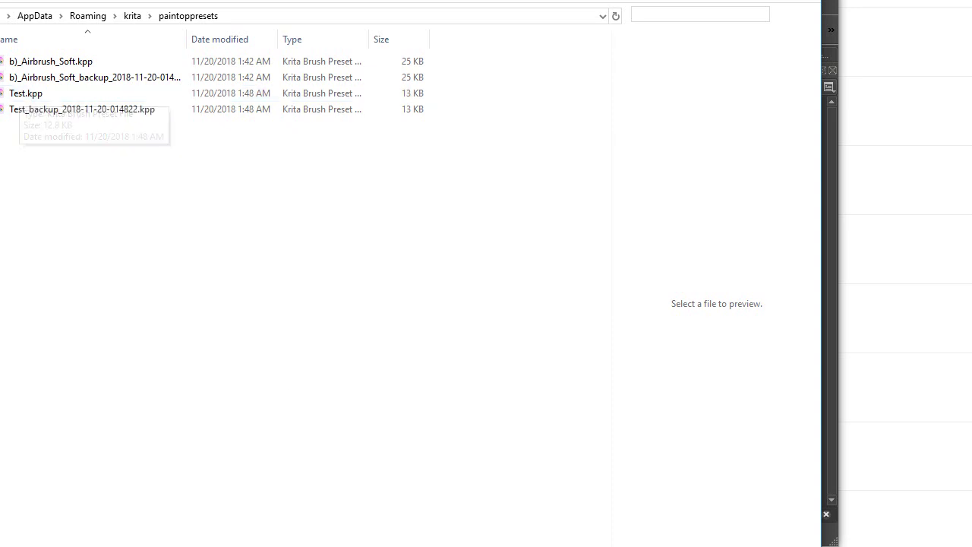
pyautogui.click(416, 546)
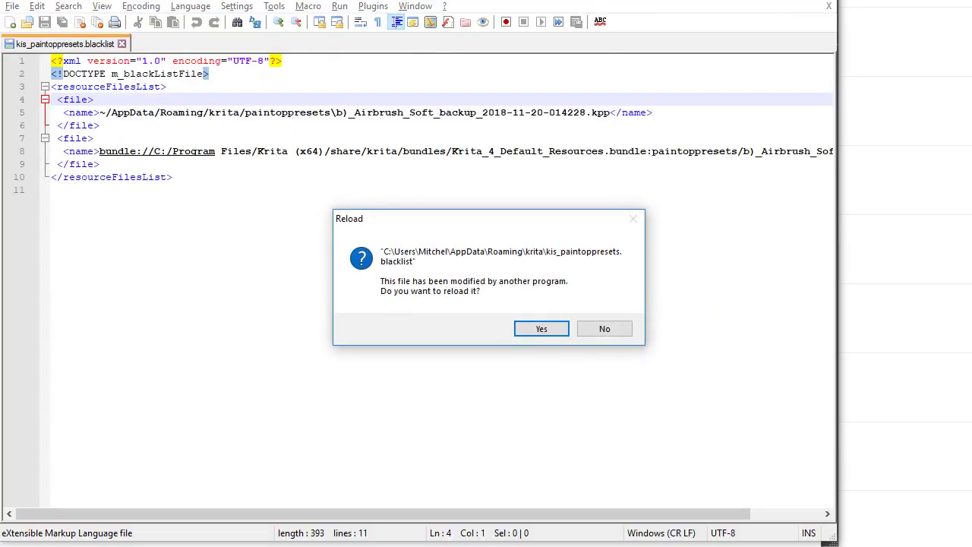
pyautogui.click(541, 329)
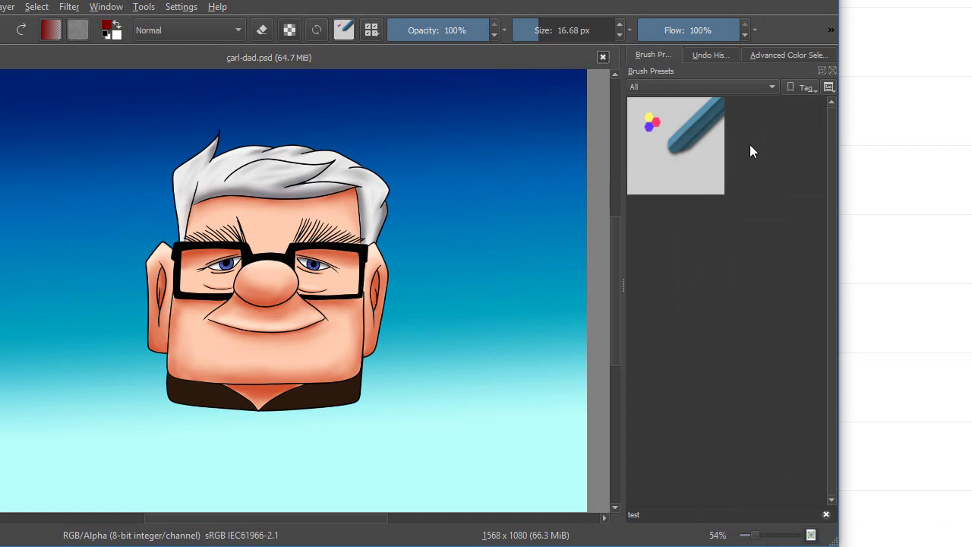
# - Show all presets in Krita's brush preset chooser, find the Test brush by searching for "tes", and delete it
pyautogui.click(370, 34)
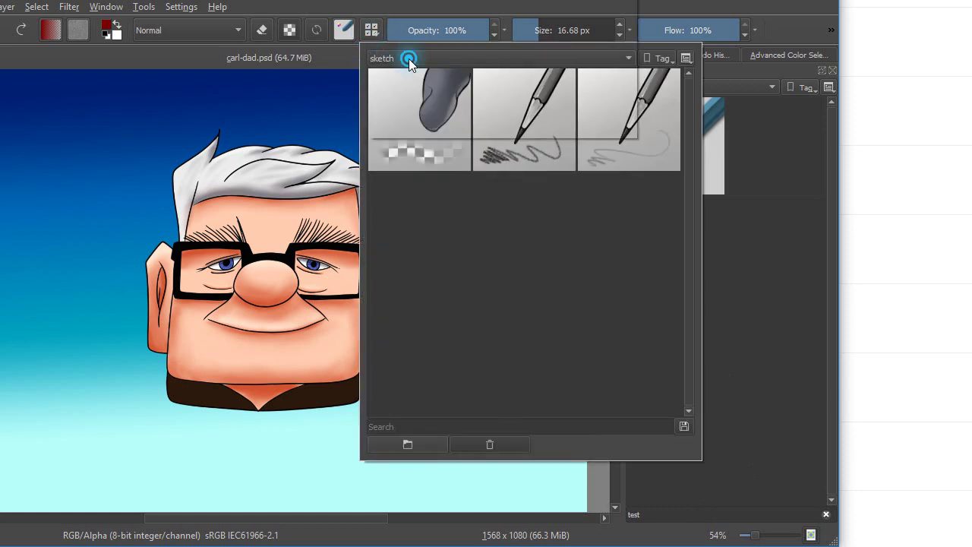
pyautogui.click(409, 59)
pyautogui.click(409, 1)
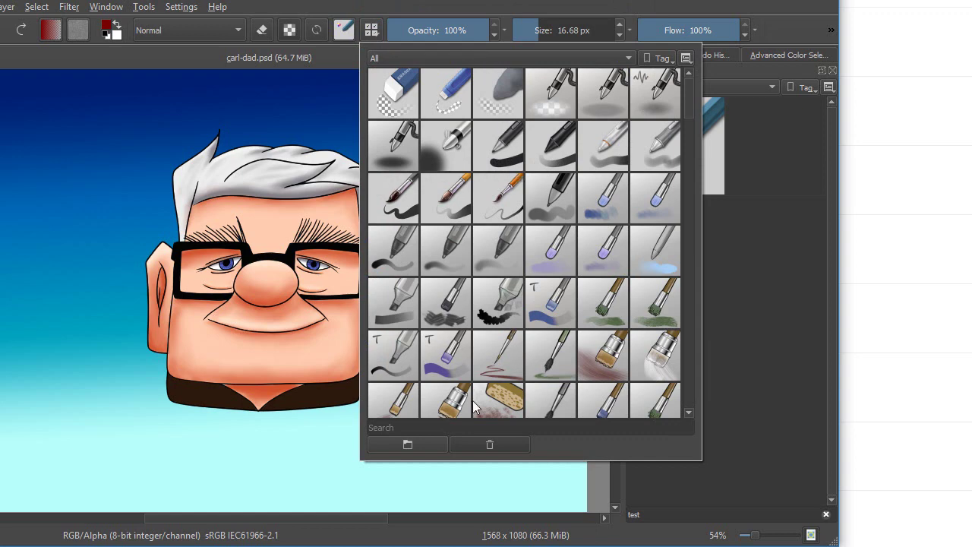
pyautogui.click(430, 427)
pyautogui.write('t')
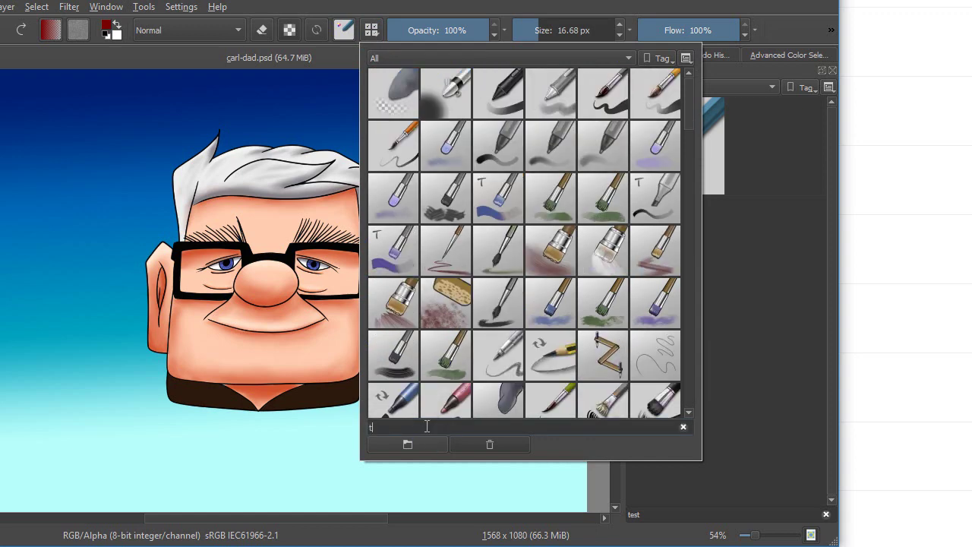
pyautogui.write('es')
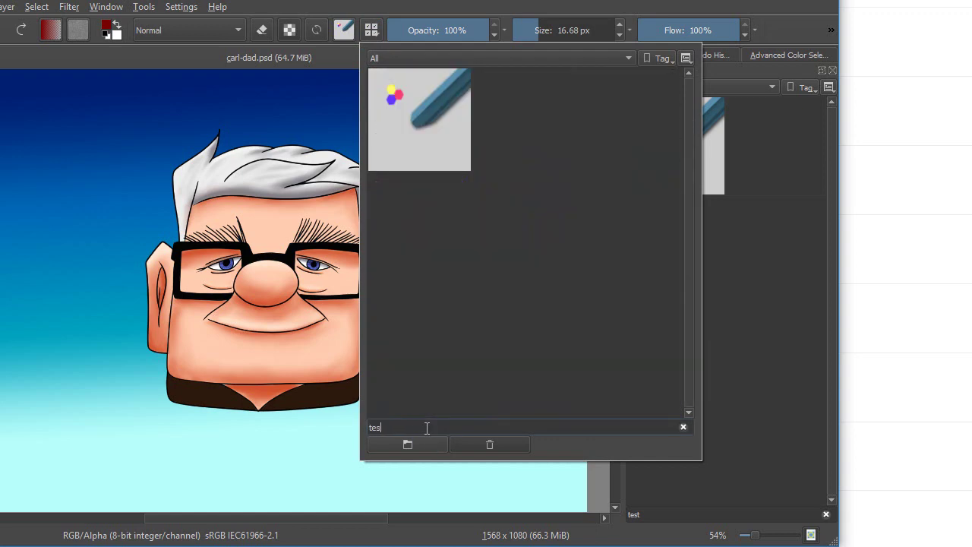
pyautogui.click(423, 122)
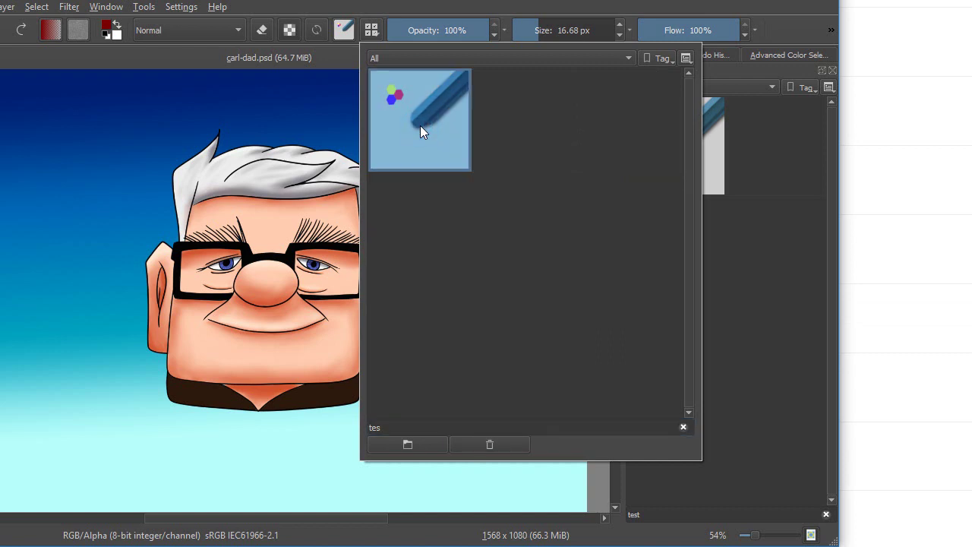
pyautogui.click(498, 445)
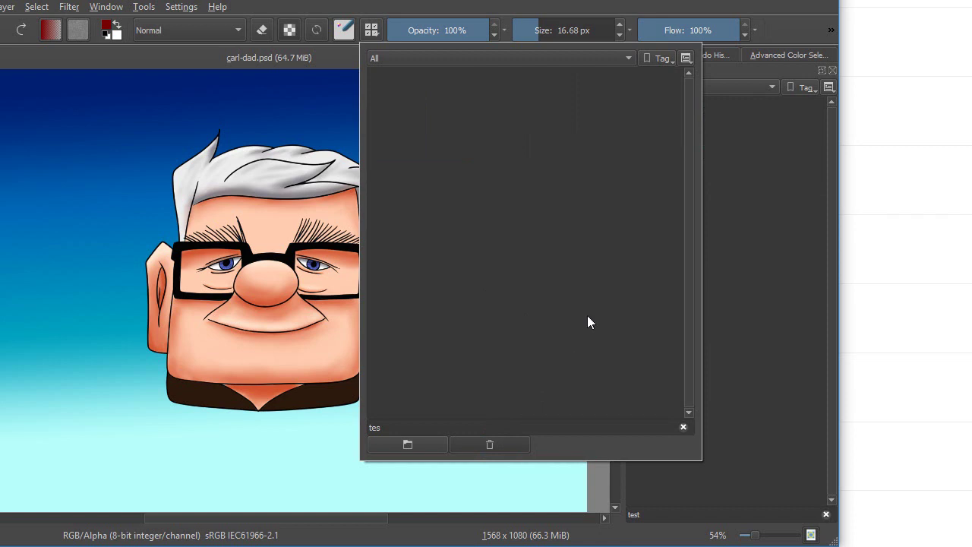
pyautogui.click(646, 88)
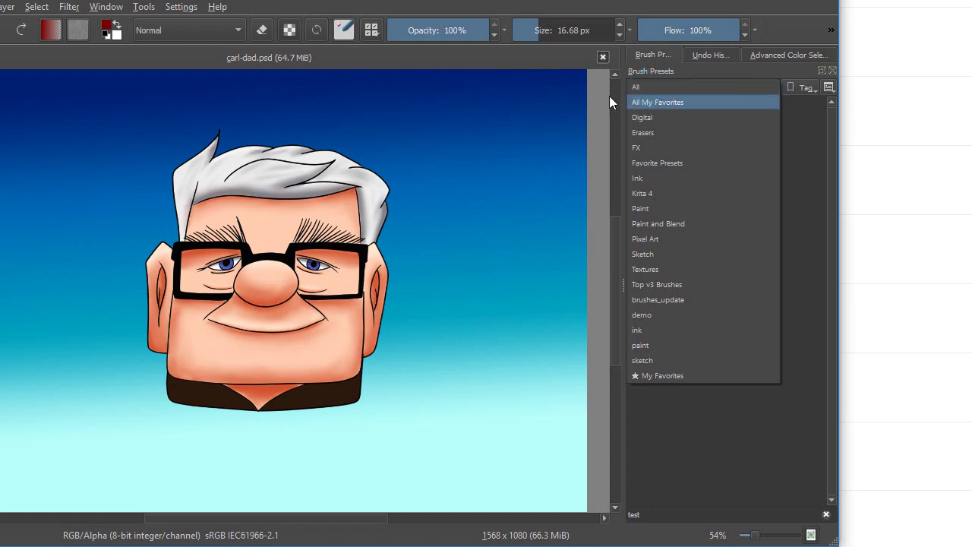
pyautogui.click(621, 89)
pyautogui.click(667, 514)
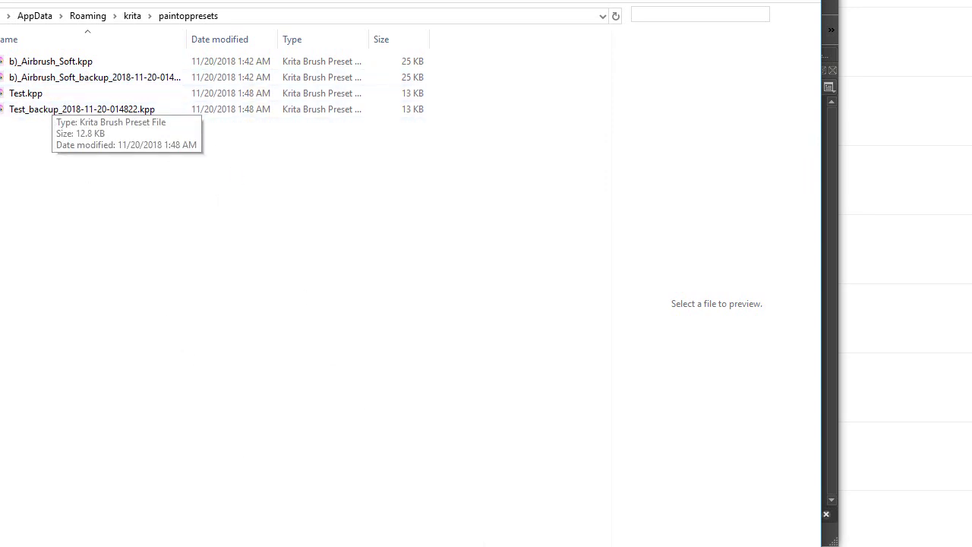
# - Reload kis_paintoppresets.blacklist in the text editor, delete the file entry for Test.kpp and save the list
pyautogui.hotkey('alt', 'Tab')
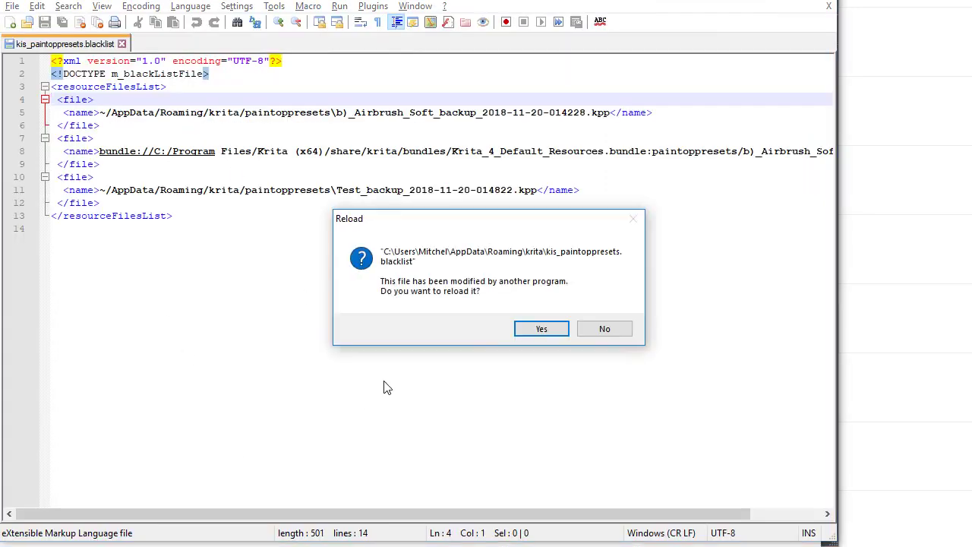
pyautogui.click(540, 329)
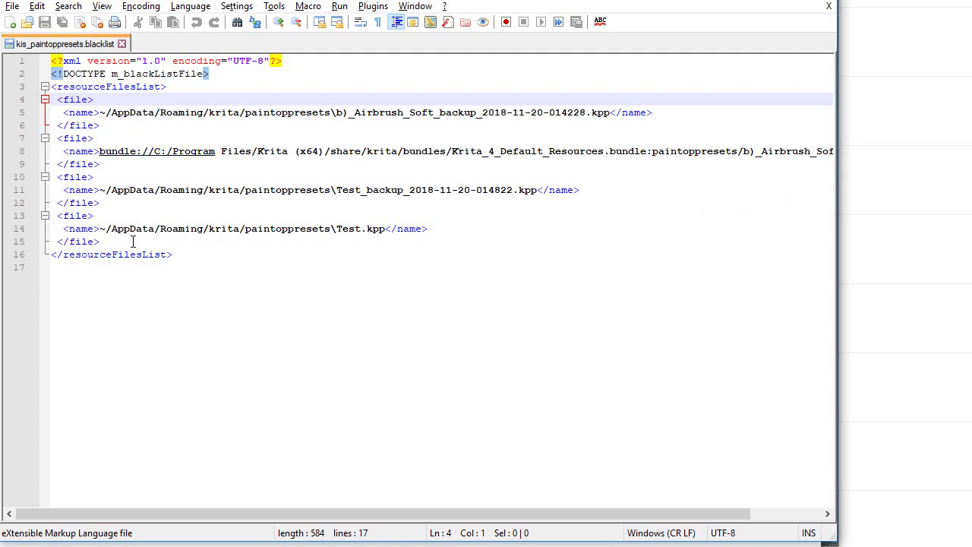
pyautogui.click(97, 242)
pyautogui.moveTo(97, 242); pyautogui.dragTo(51, 217)
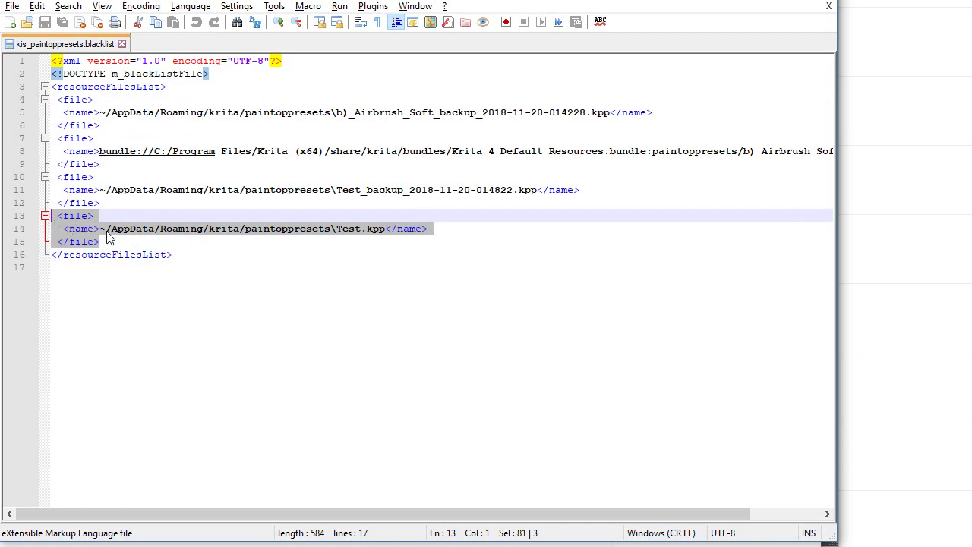
pyautogui.press('Delete')
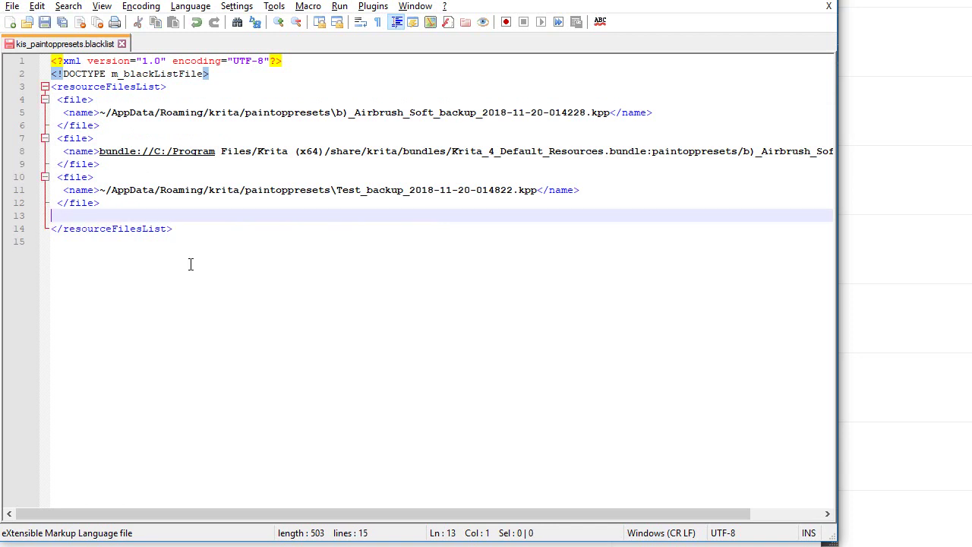
pyautogui.press('BackSpace')
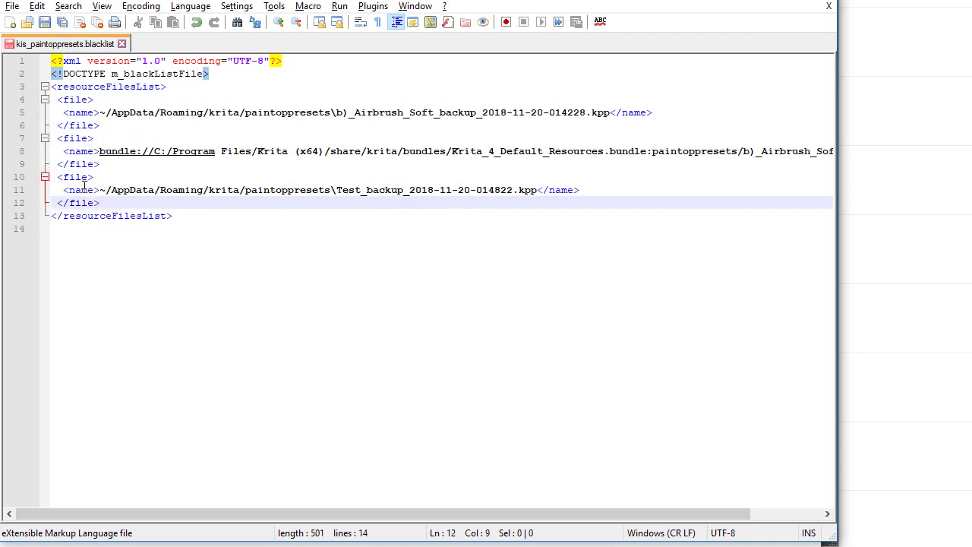
pyautogui.click(44, 21)
# - Replace the backslash before Test_backup_2018-11-20-014822.kpp with a forward slash in kis_paintoppresets.blacklist and save it
pyautogui.hotkey('alt', 'Tab')
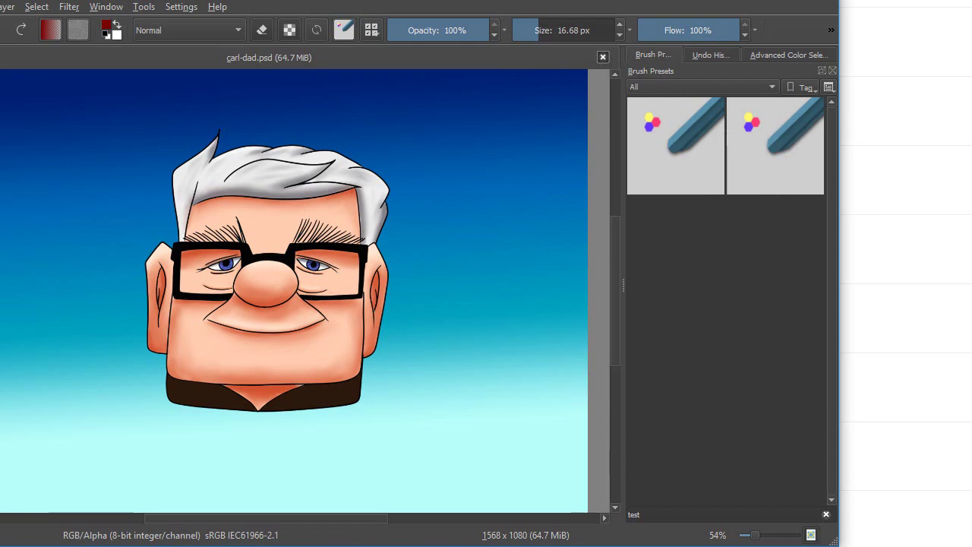
pyautogui.hotkey('alt', 'Tab')
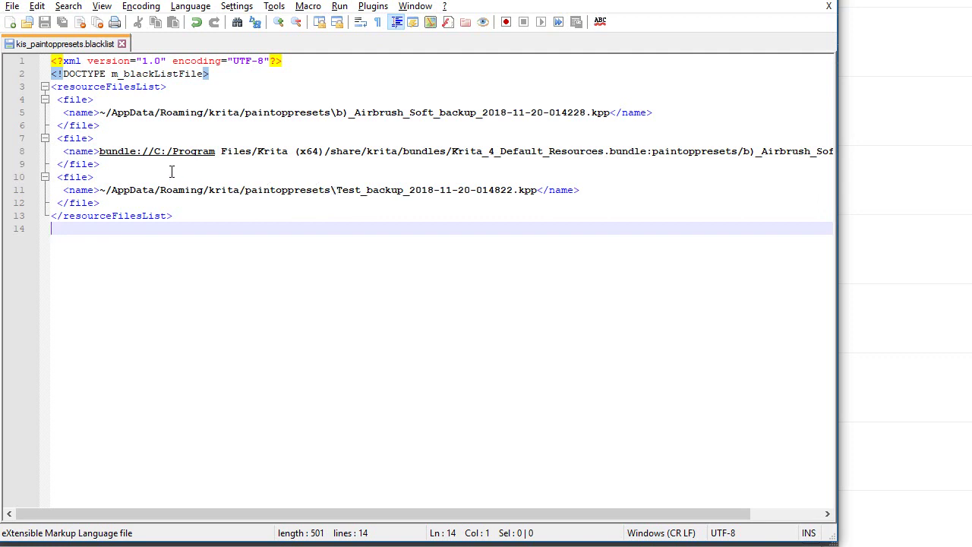
pyautogui.click(337, 190)
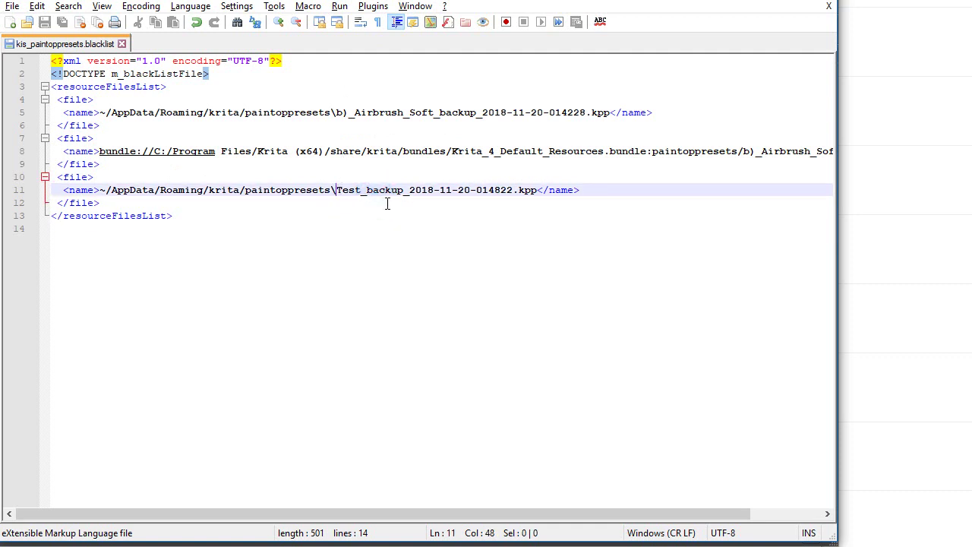
pyautogui.press('BackSpace')
pyautogui.write('/')
pyautogui.click(46, 28)
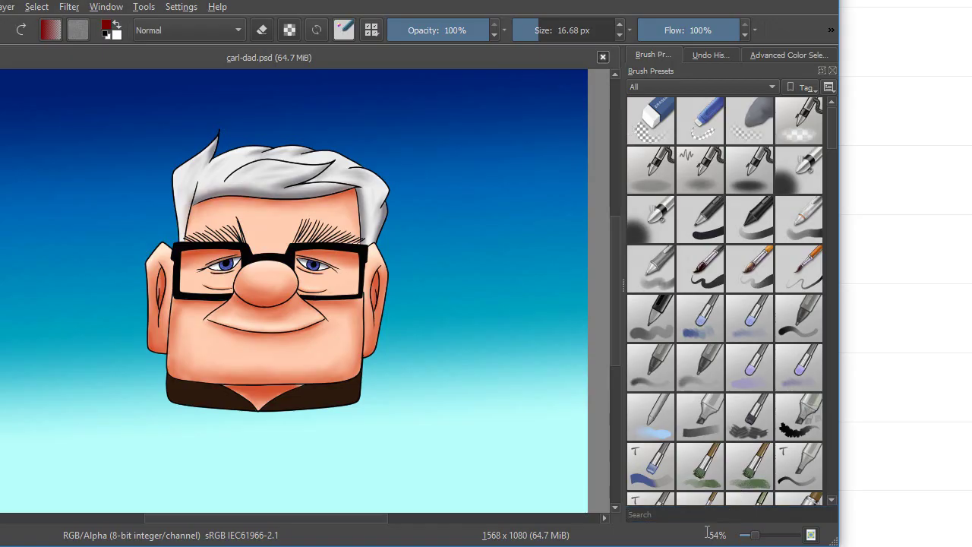
# - Search Krita's brush presets for "test" and paint a trial stroke with the Test brush on the blue background beside the face
pyautogui.click(675, 514)
pyautogui.write('test')
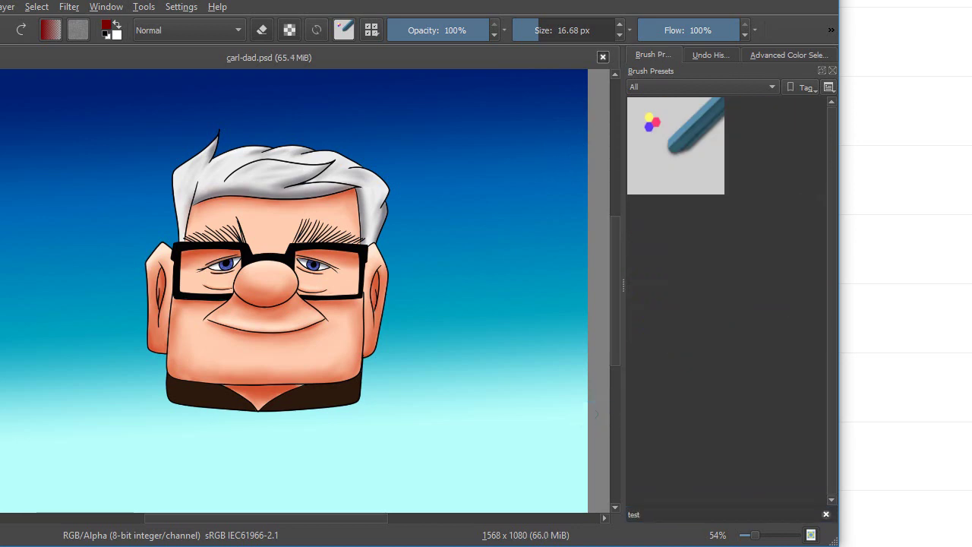
pyautogui.moveTo(459, 226); pyautogui.dragTo(484, 210)
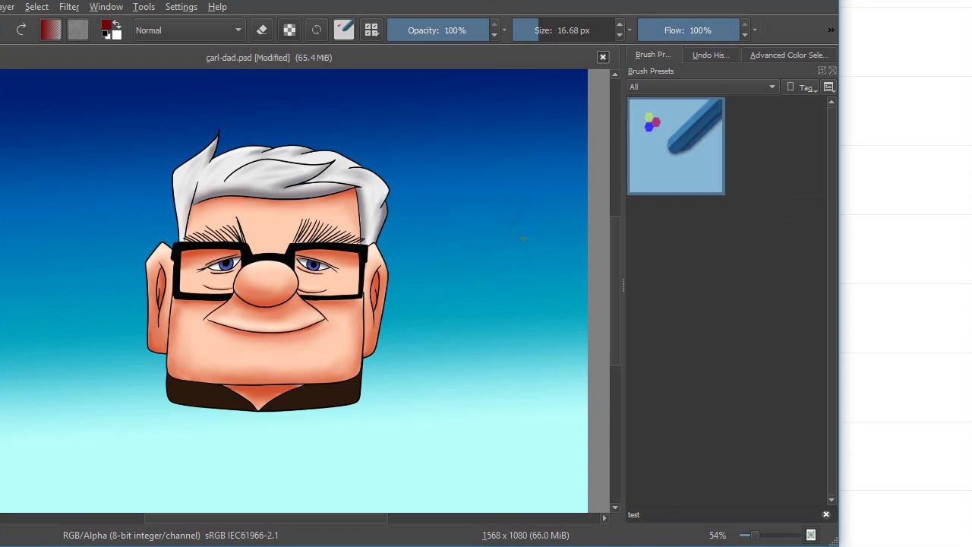
pyautogui.moveTo(523, 239)
pyautogui.mouseDown()
pyautogui.moveTo(498, 367)
pyautogui.moveTo(534, 343)
pyautogui.moveTo(539, 324)
pyautogui.moveTo(538, 194)
pyautogui.moveTo(487, 168)
pyautogui.moveTo(454, 200)
pyautogui.moveTo(463, 383)
pyautogui.mouseUp()
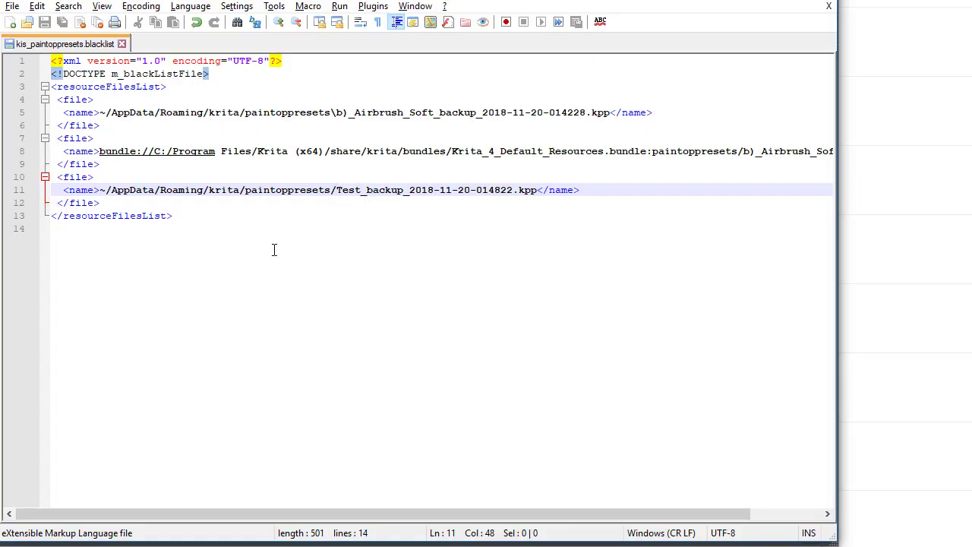
# - Remove the whole Test_backup_2018-11-20-014822.kpp file entry from kis_paintoppresets.blacklist in the text editor and save the file
pyautogui.click(244, 168)
pyautogui.press('Right')
pyautogui.press('Right')
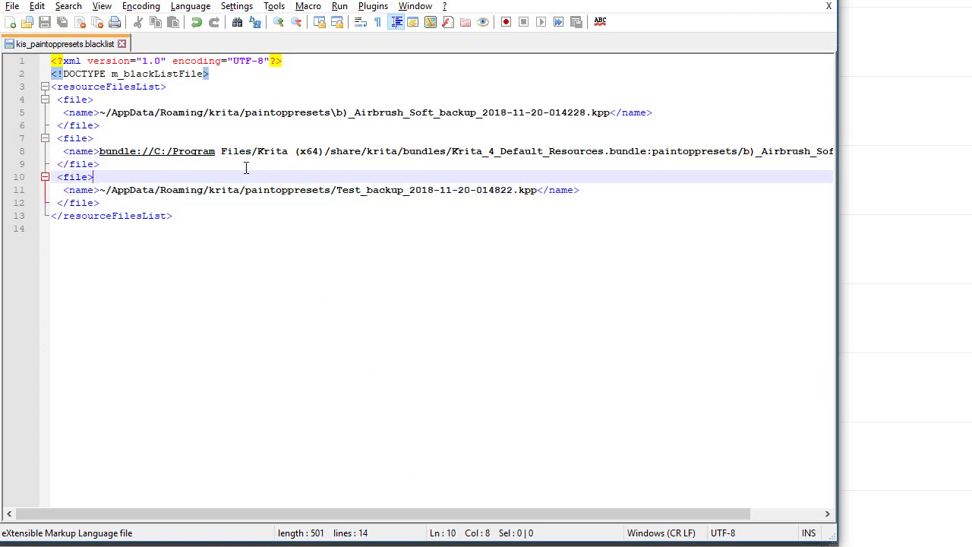
pyautogui.hotkey('shift', 'Down')
pyautogui.hotkey('shift', 'Down')
pyautogui.hotkey('shift', 'Down')
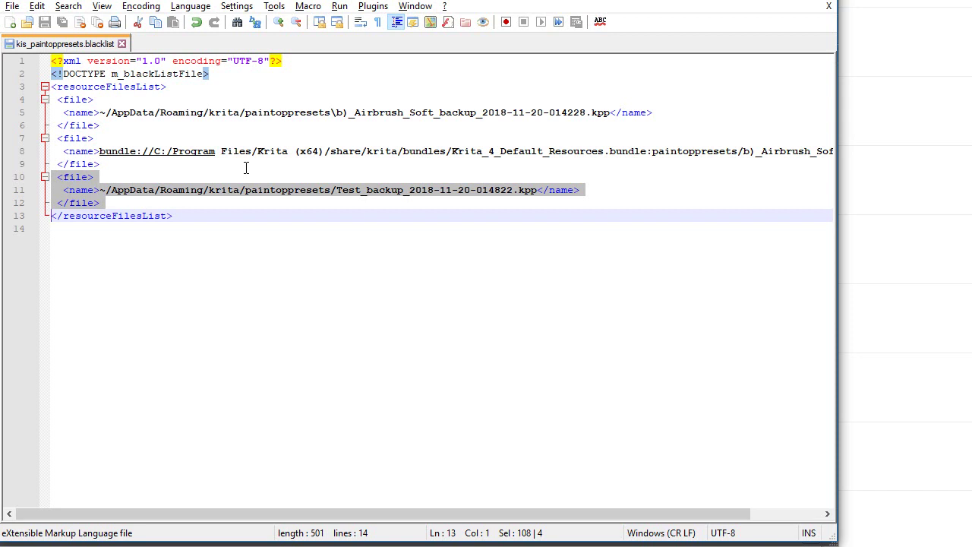
pyautogui.press('Delete')
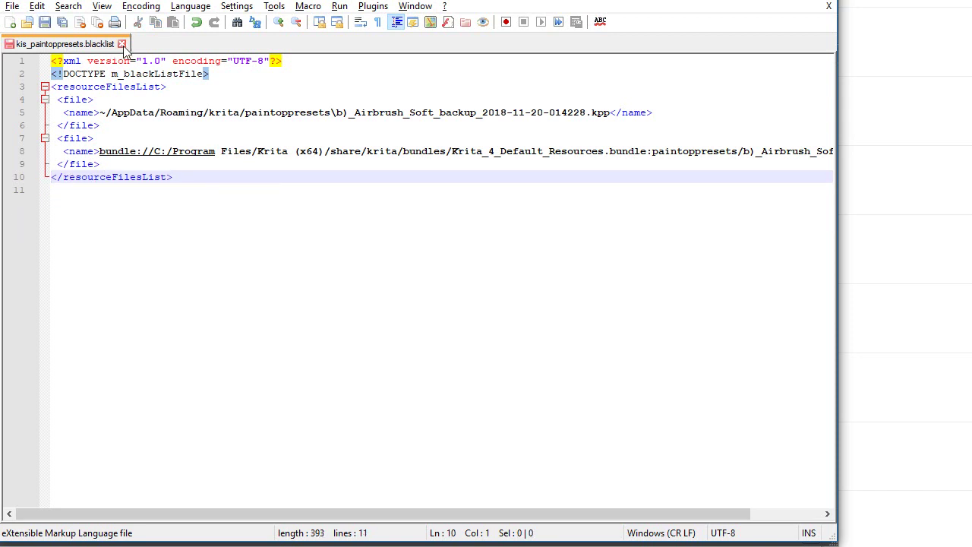
pyautogui.click(44, 21)
# - Delete Test.kpp from the paintoppresets folder in File Explorer
pyautogui.hotkey('alt', 'Tab')
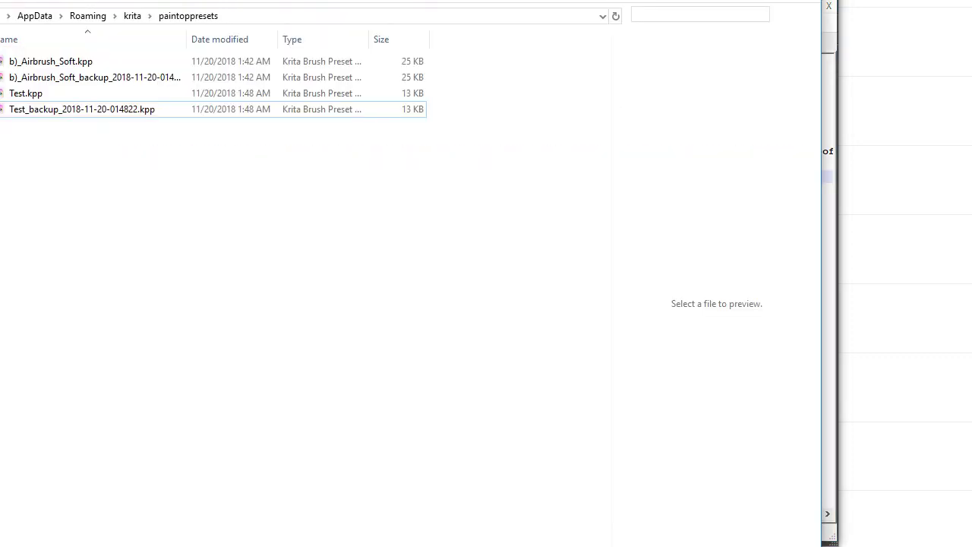
pyautogui.click(67, 98)
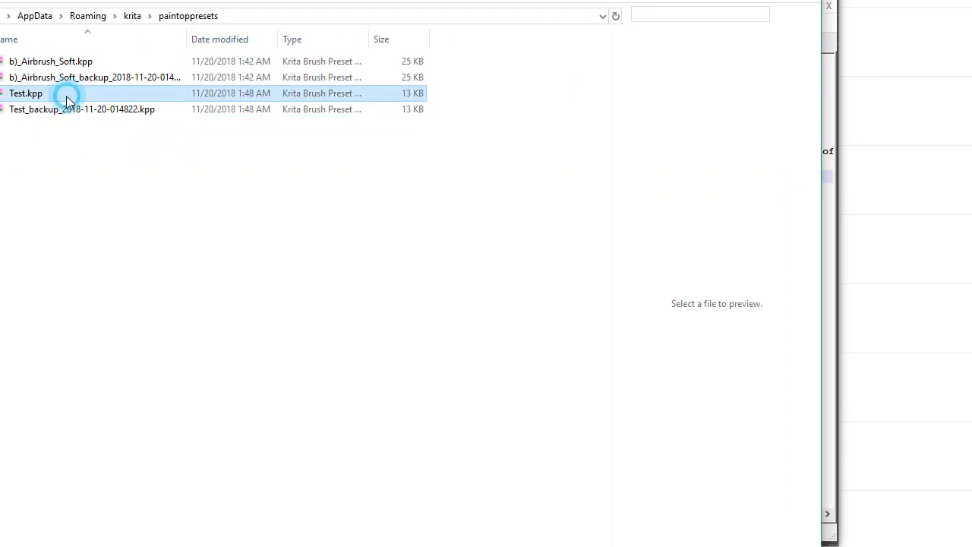
pyautogui.rightClick(27, 94)
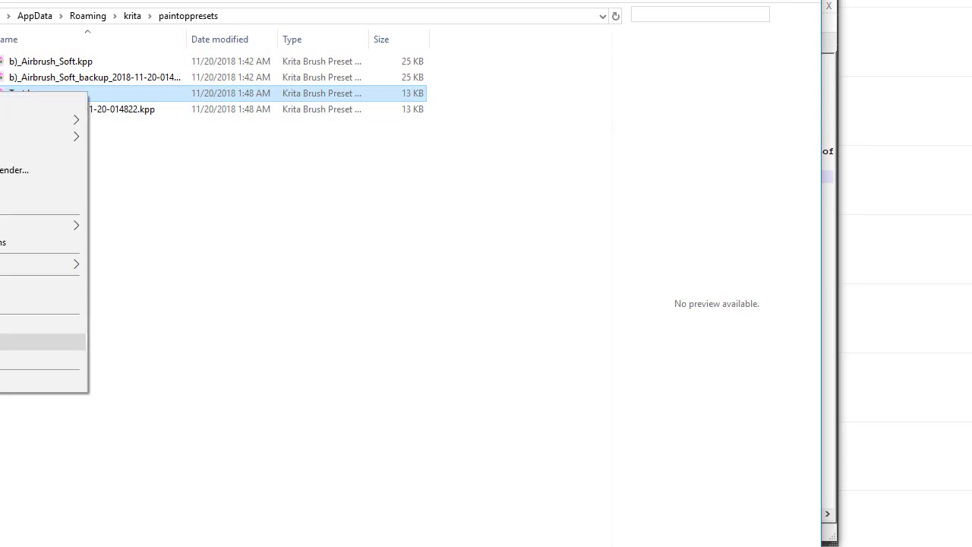
pyautogui.press('Return')
pyautogui.click(536, 326)
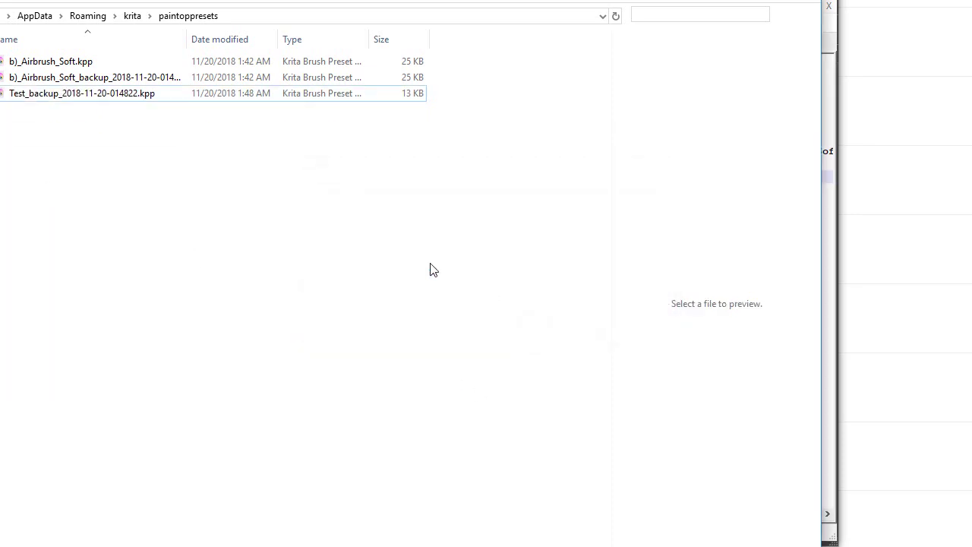
# - Rename Test_backup_2018-11-20-014822.kpp in the paintoppresets folder as Test.kpp
pyautogui.rightClick(44, 95)
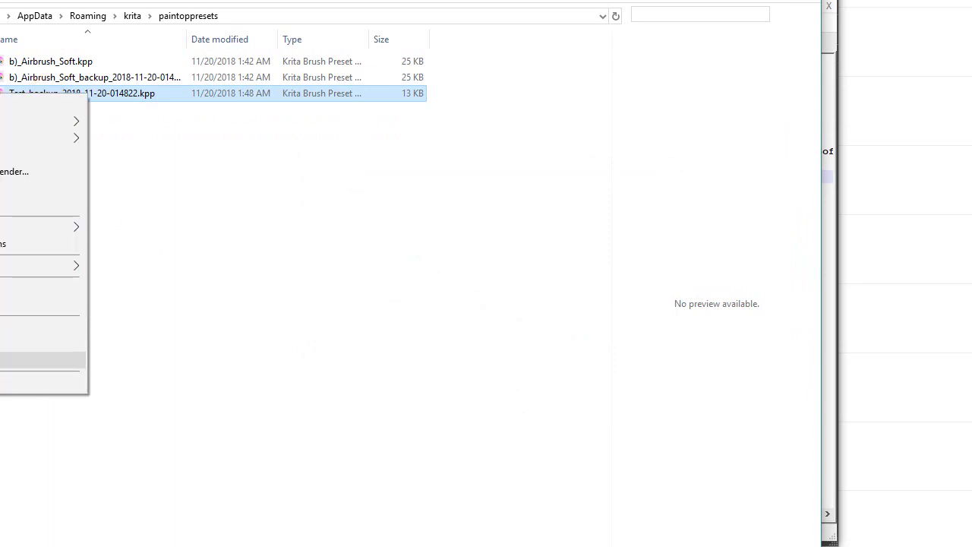
pyautogui.click(42, 360)
pyautogui.press('Right')
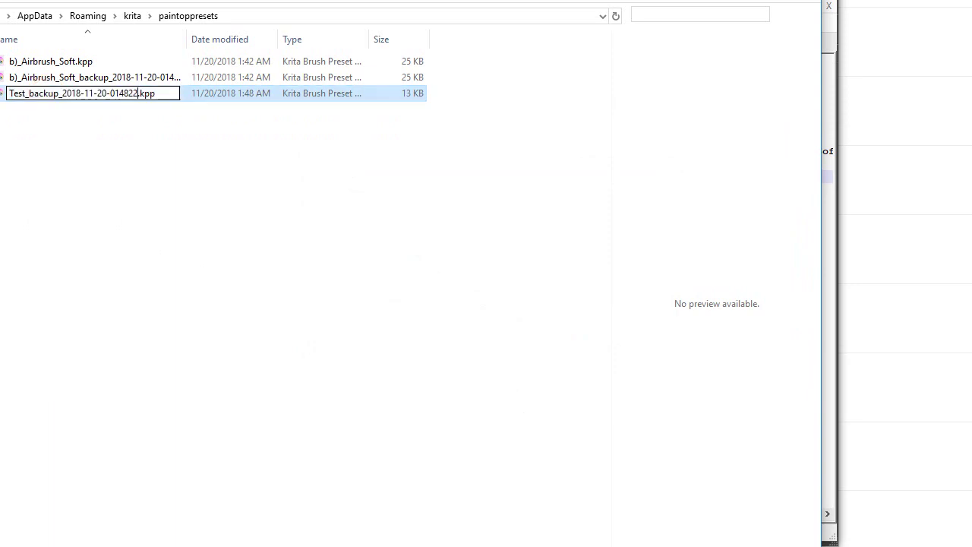
pyautogui.press('BackSpace')
pyautogui.press('BackSpace')
pyautogui.press('BackSpace')
pyautogui.press('BackSpace')
pyautogui.press('BackSpace')
pyautogui.press('BackSpace')
pyautogui.press('BackSpace')
pyautogui.press('BackSpace')
pyautogui.press('BackSpace')
pyautogui.press('BackSpace')
pyautogui.press('BackSpace')
pyautogui.press('BackSpace')
pyautogui.press('BackSpace')
pyautogui.press('BackSpace')
pyautogui.press('BackSpace')
pyautogui.press('BackSpace')
pyautogui.press('BackSpace')
pyautogui.press('BackSpace')
pyautogui.press('BackSpace')
pyautogui.press('BackSpace')
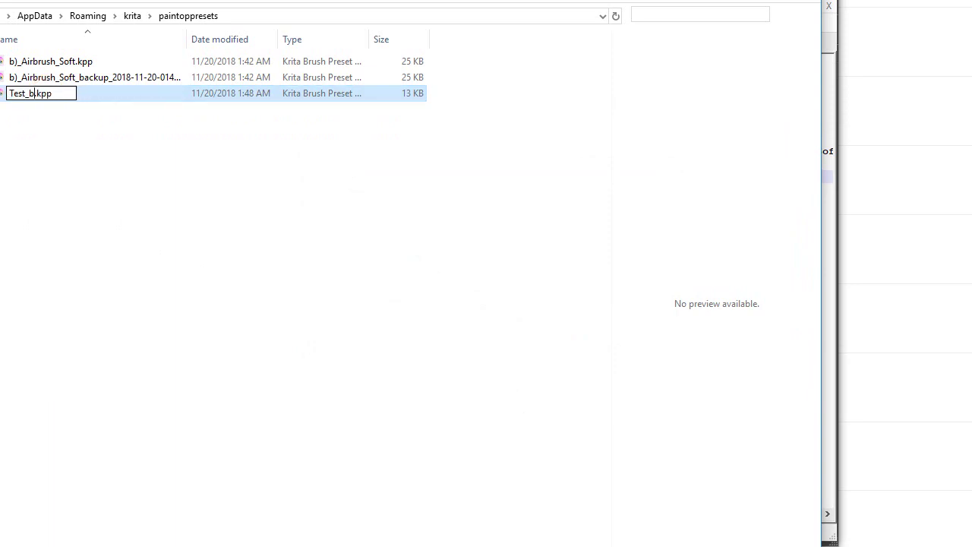
pyautogui.press('BackSpace')
pyautogui.press('BackSpace')
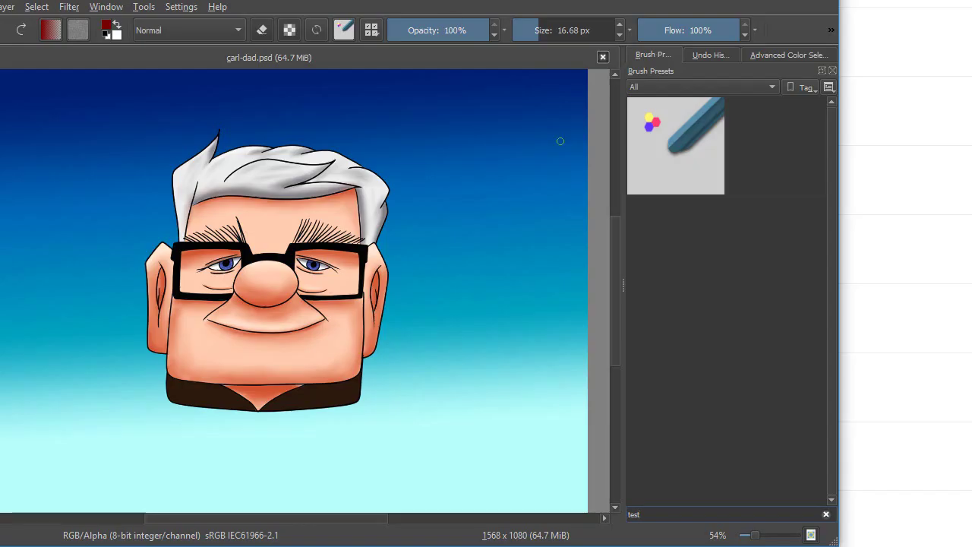
# - Select the Test brush in Krita and paint a zigzag stroke on the background beside the face
pyautogui.click(678, 142)
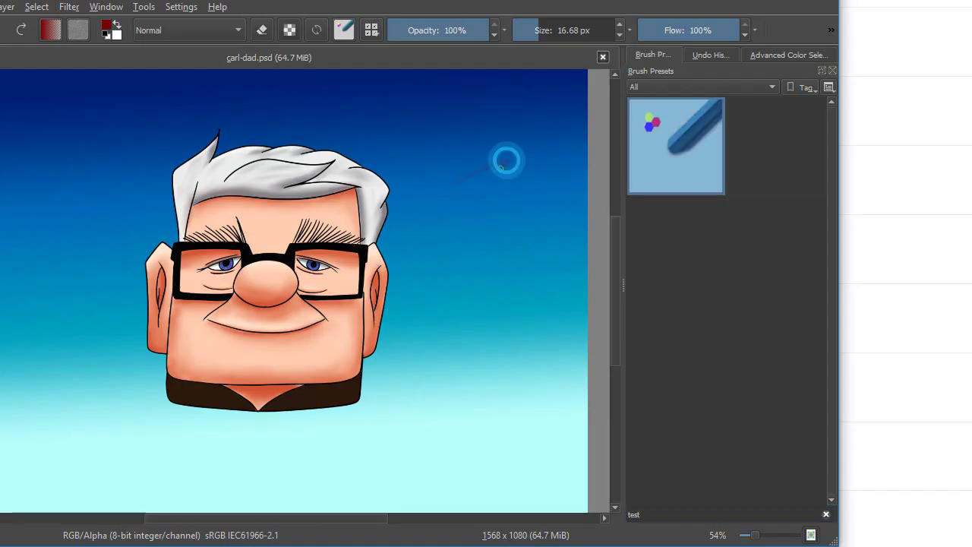
pyautogui.moveTo(457, 181)
pyautogui.mouseDown()
pyautogui.moveTo(513, 175)
pyautogui.moveTo(494, 287)
pyautogui.moveTo(521, 384)
pyautogui.moveTo(537, 334)
pyautogui.mouseUp()
pyautogui.moveTo(541, 372); pyautogui.dragTo(547, 293)
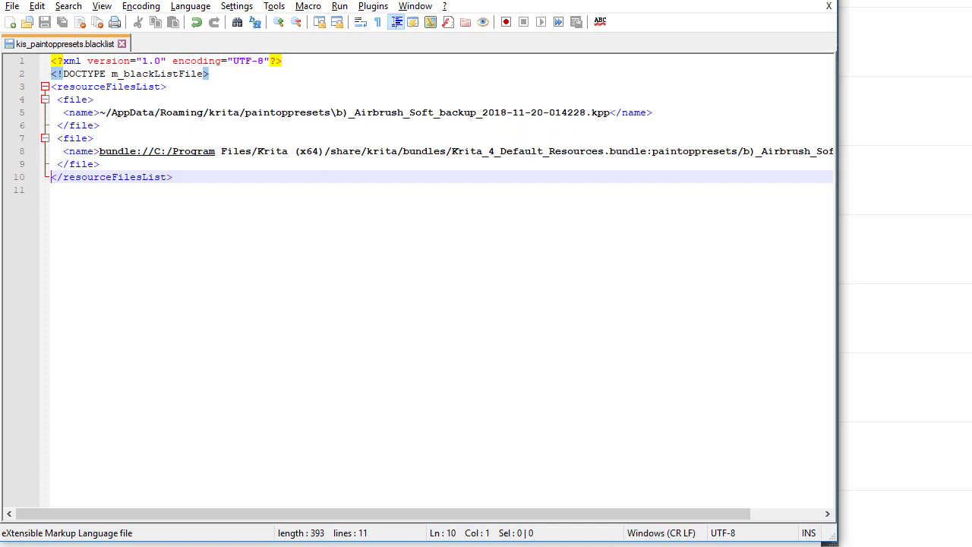
# - Examine the preset files in the paintoppresets folder and return to the Krita drawing
pyautogui.hotkey('alt', 'Tab')
pyautogui.doubleClick(28, 163)
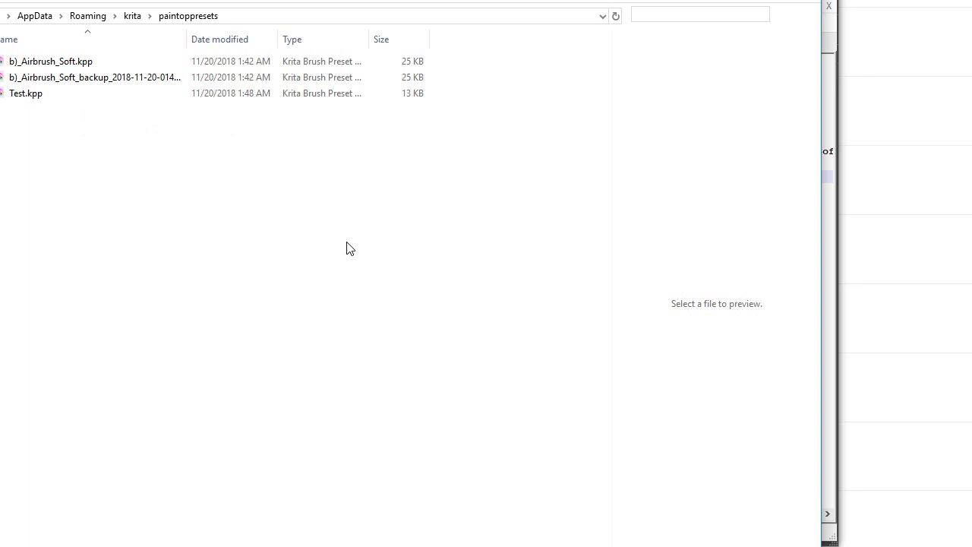
pyautogui.click(501, 545)
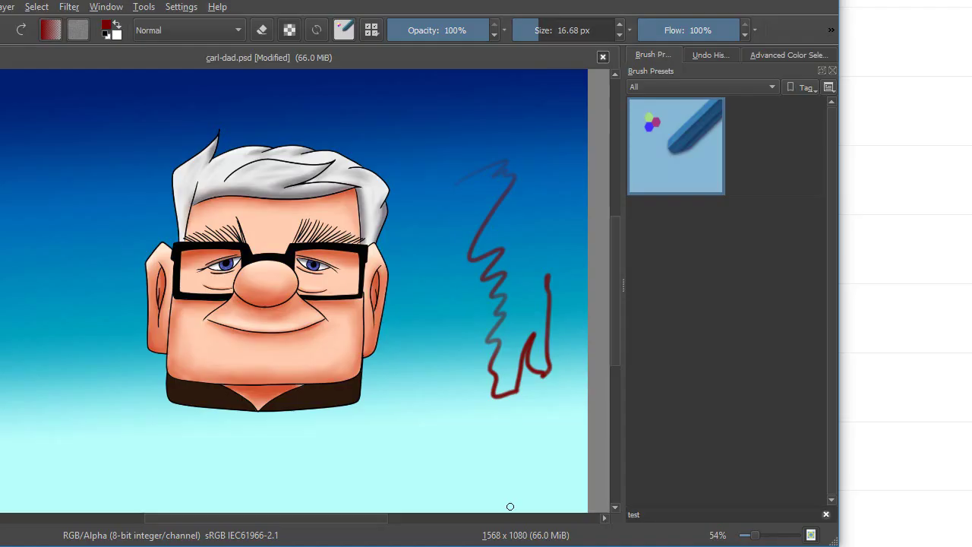